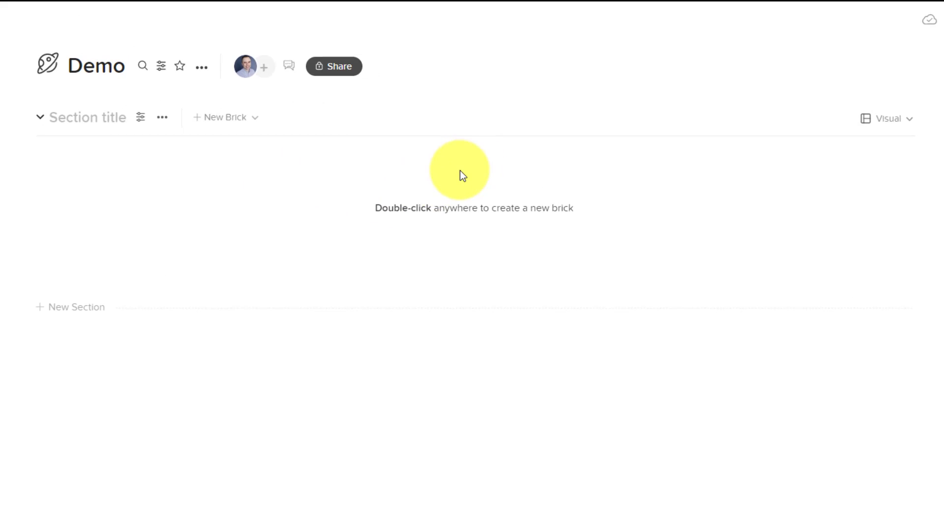
- Create a New Task brick with body lines Bullet points and Notes
{"action": "double_click", "coordinate": [460, 170]}
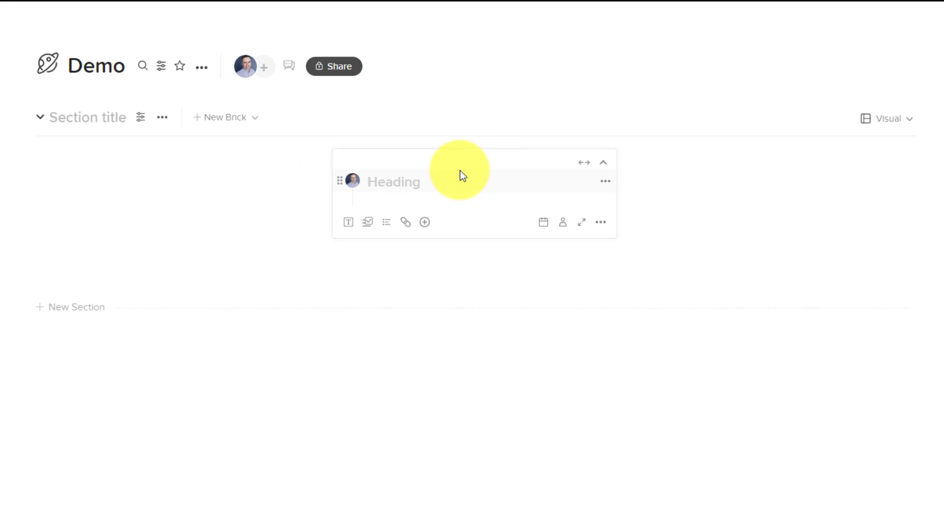
{"action": "type", "text": "New T"}
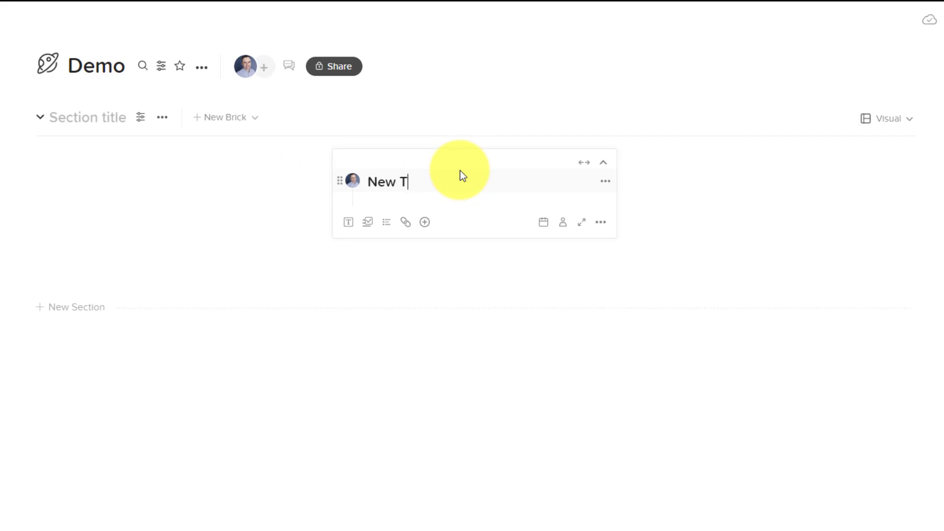
{"action": "type", "text": "ask"}
{"action": "key", "text": "Return"}
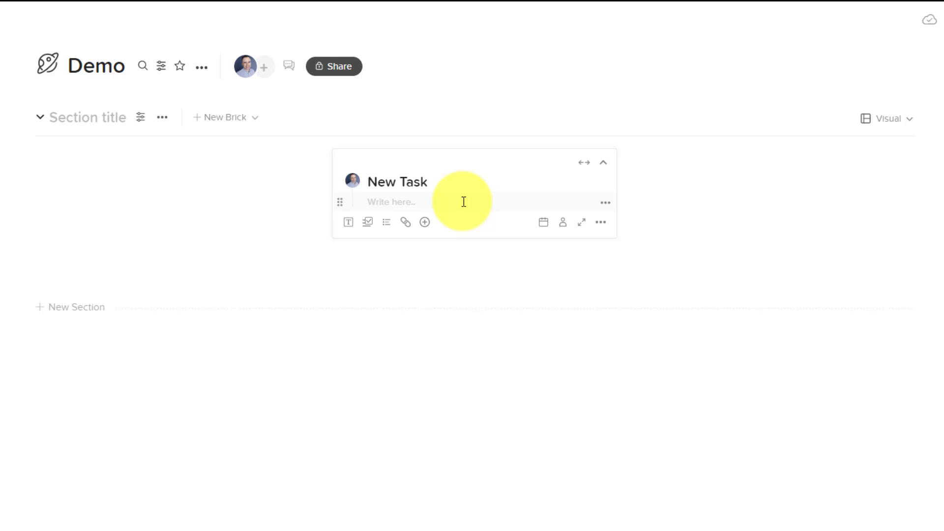
{"action": "type", "text": "Bullet points"}
{"action": "key", "text": "Return"}
{"action": "type", "text": "Notes"}
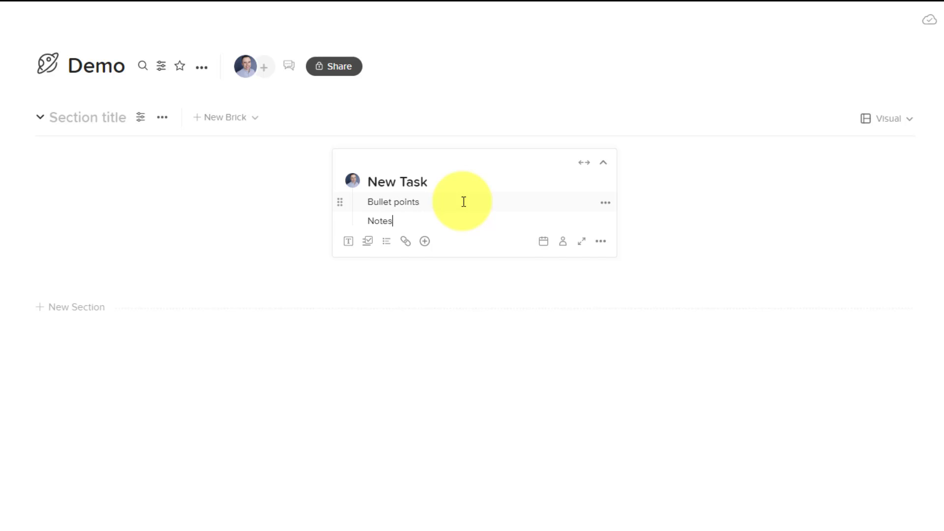
{"action": "key", "text": "Return"}
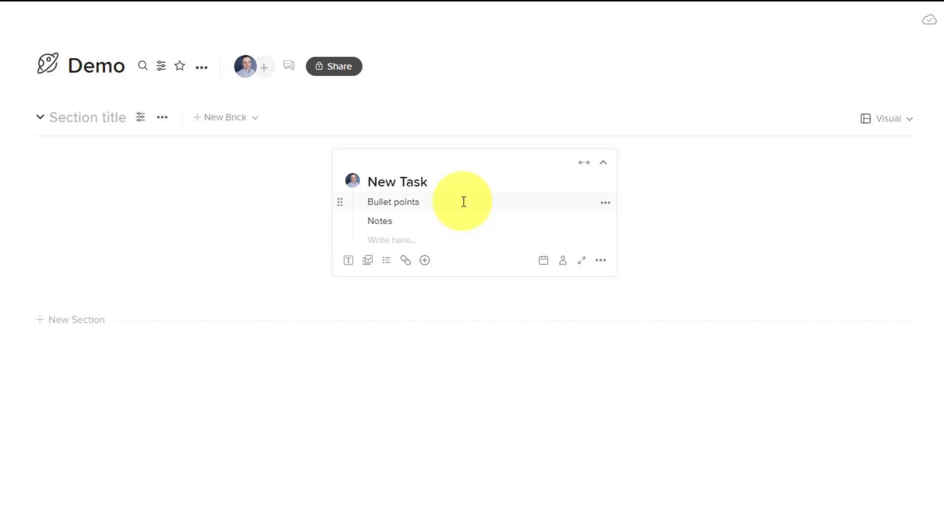
- Collapse the New Task brick and expand it again
{"action": "left_click", "coordinate": [603, 164]}
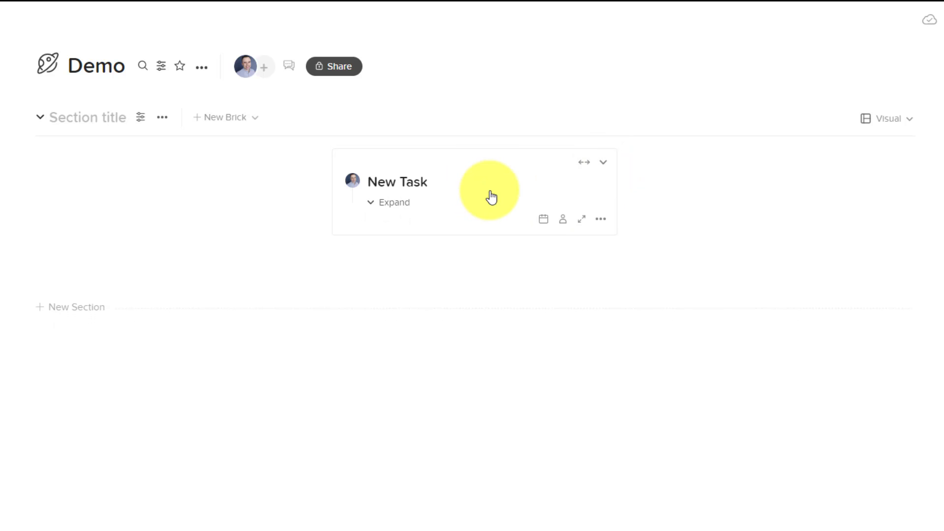
{"action": "left_click", "coordinate": [604, 166]}
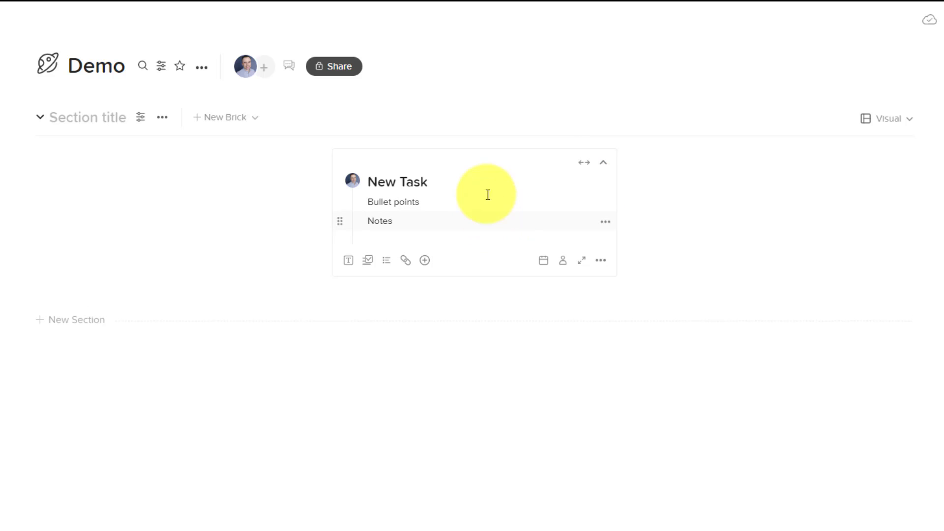
- Move New Task to the right column and create a 2nd Task brick with a review line
{"action": "left_click_drag", "start_coordinate": [499, 164], "coordinate": [765, 163]}
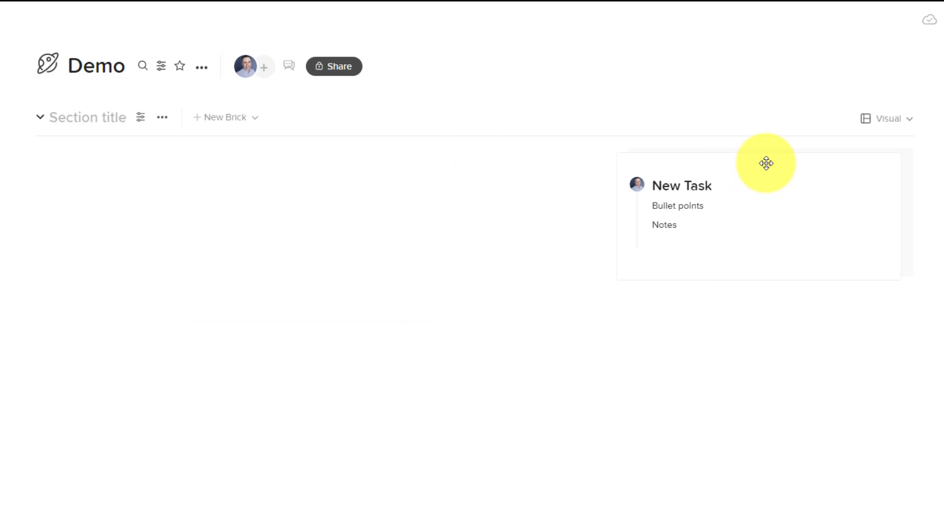
{"action": "double_click", "coordinate": [446, 165]}
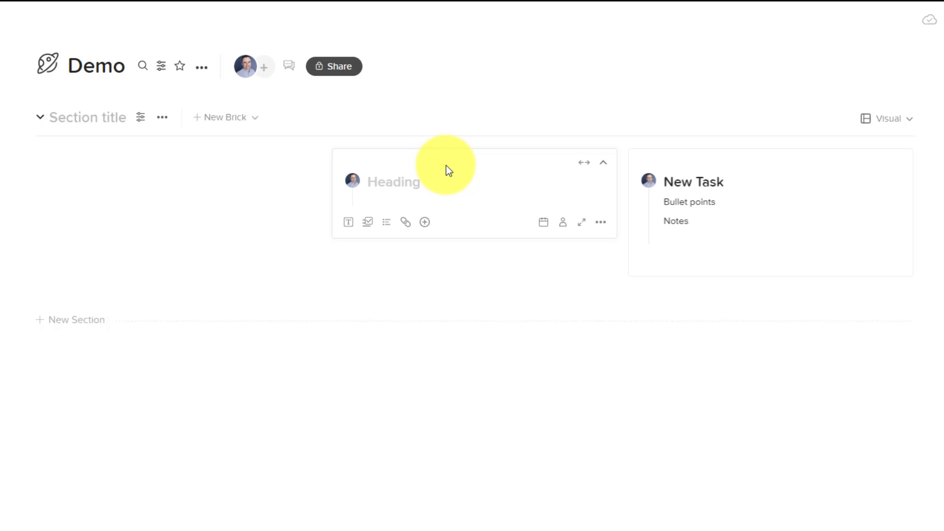
{"action": "type", "text": "N"}
{"action": "key", "text": "BackSpace"}
{"action": "type", "text": "2nd Ra"}
{"action": "key", "text": "BackSpace"}
{"action": "key", "text": "BackSpace"}
{"action": "type", "text": "Task"}
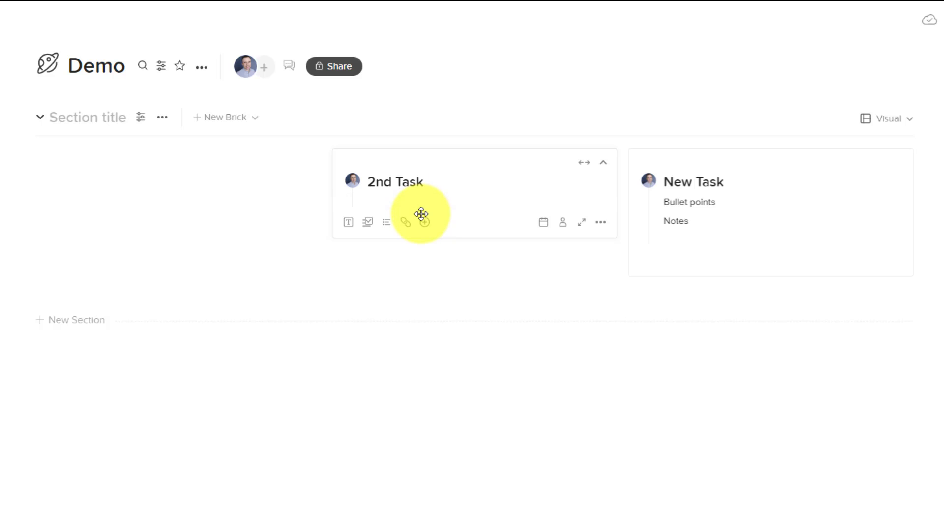
{"action": "key", "text": "Return"}
{"action": "type", "text": "Review the following video:"}
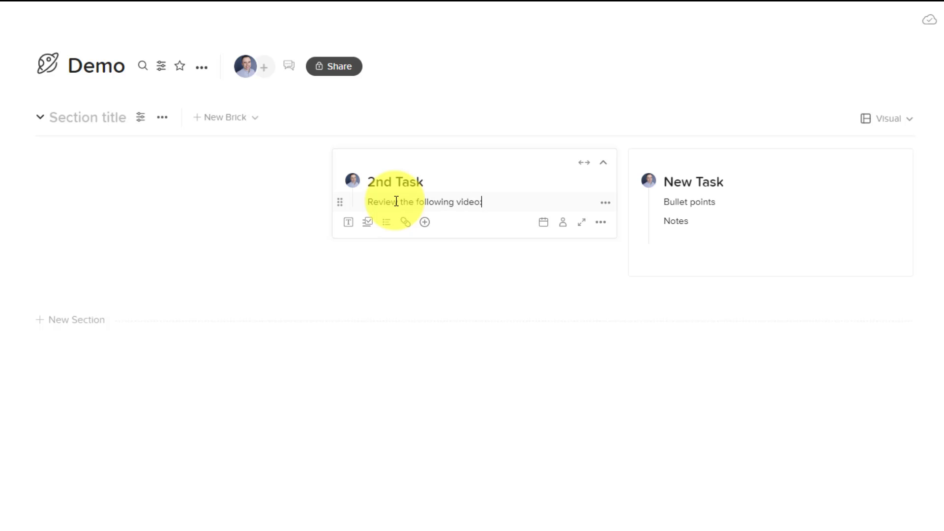
- Paste the YouTube link into 2nd Task and try playing then pausing the embedded video
{"action": "key", "text": "Return"}
{"action": "type", "text": "https://youtu.be/7wTfTp_H8Fg"}
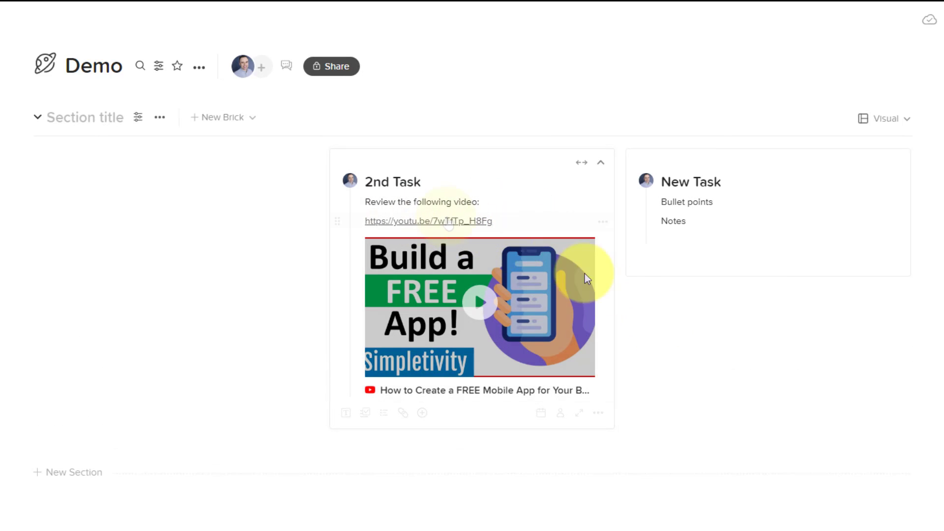
{"action": "left_click", "coordinate": [483, 308]}
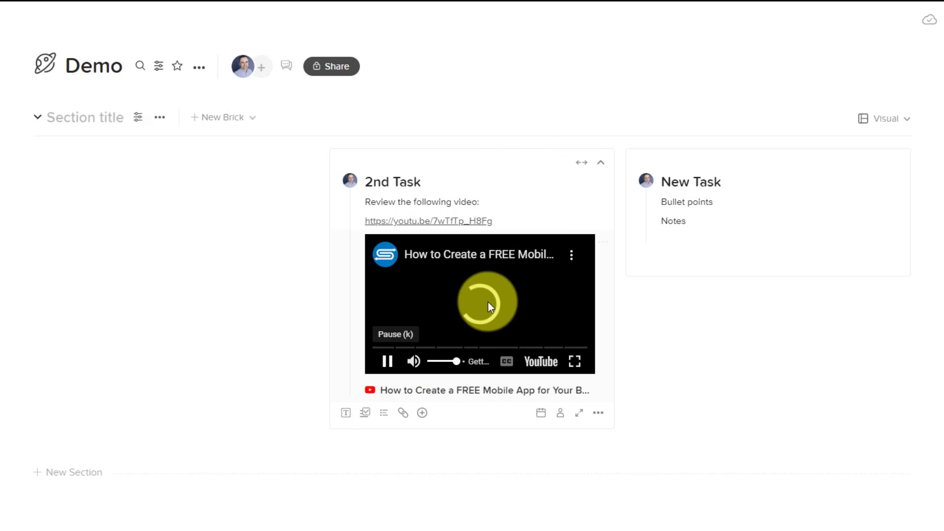
{"action": "left_click", "coordinate": [389, 363]}
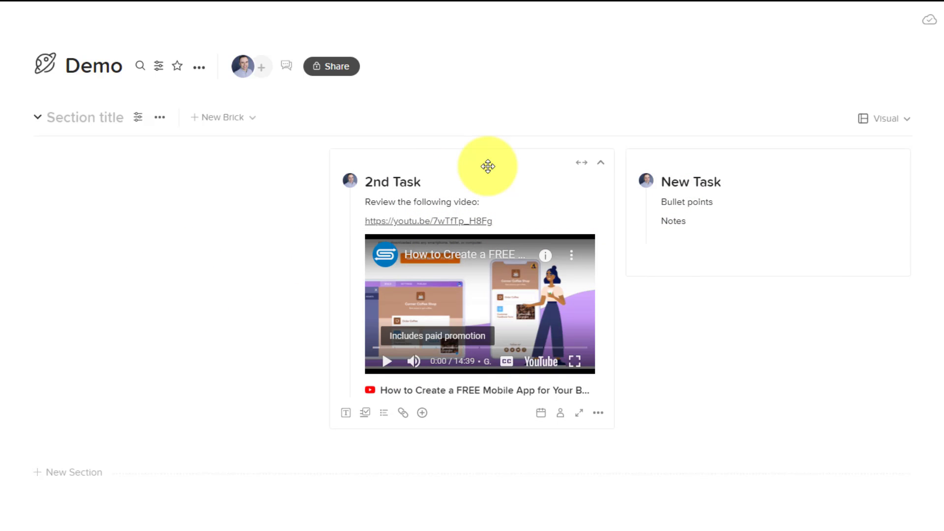
- Move New Task to the leftmost column
{"action": "left_click_drag", "start_coordinate": [794, 161], "coordinate": [179, 152]}
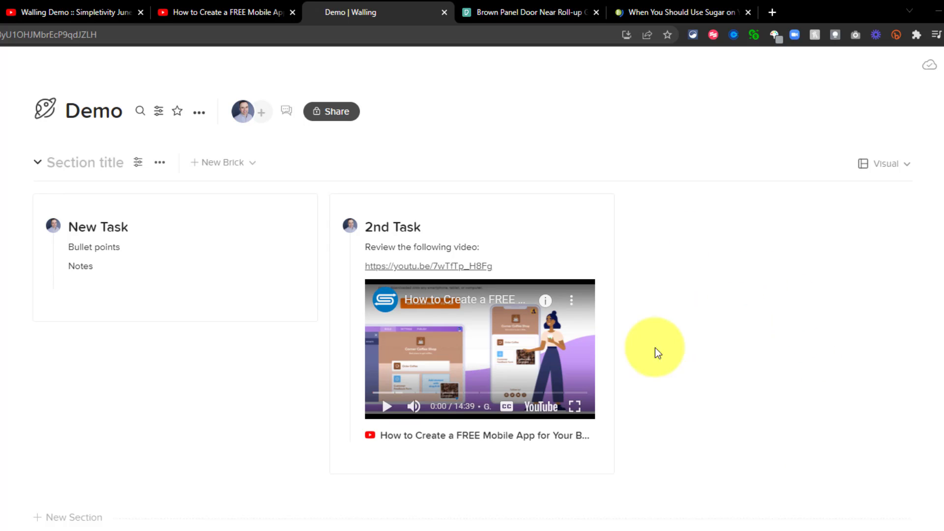
- Drag the door photo and the lawn sugar article link from browser tabs onto the wall
{"action": "left_click", "coordinate": [518, 11]}
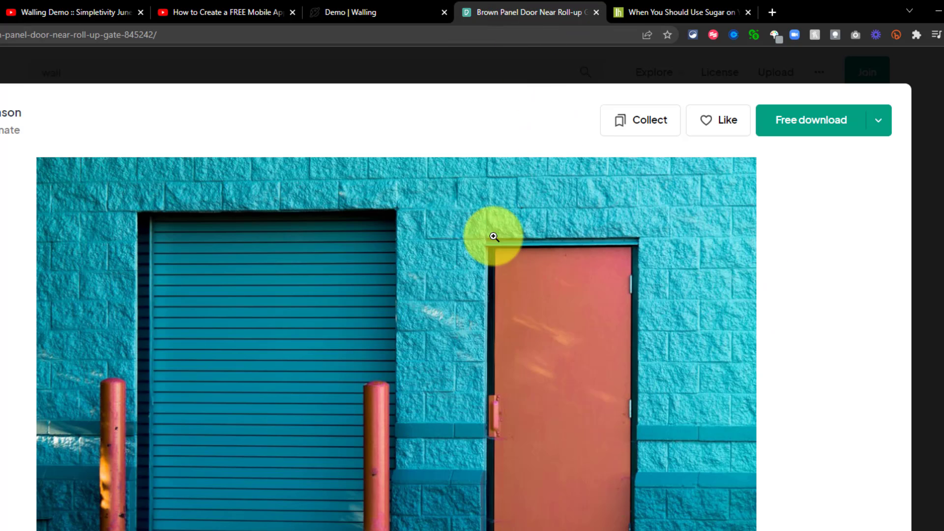
{"action": "mouse_move", "coordinate": [488, 218]}
{"action": "left_mouse_down"}
{"action": "mouse_move", "coordinate": [477, 115]}
{"action": "mouse_move", "coordinate": [769, 298]}
{"action": "left_mouse_up"}
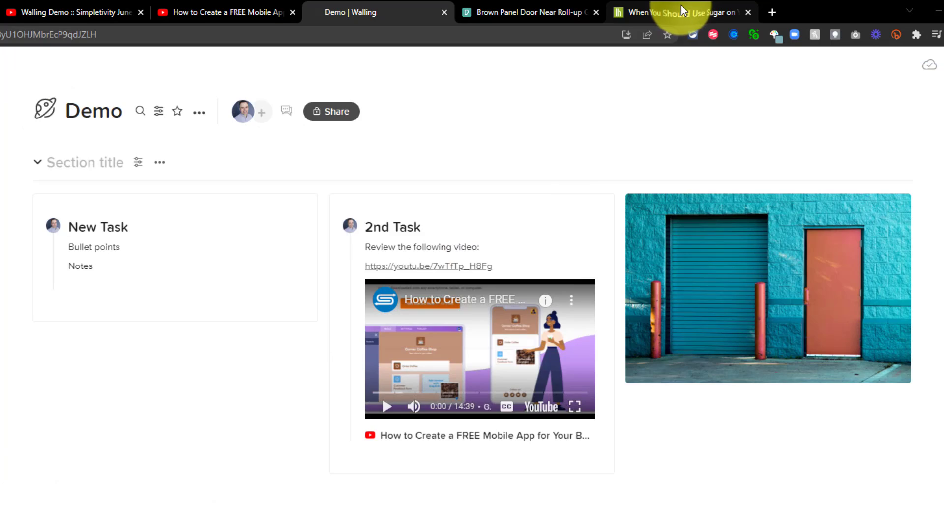
{"action": "left_click", "coordinate": [681, 12]}
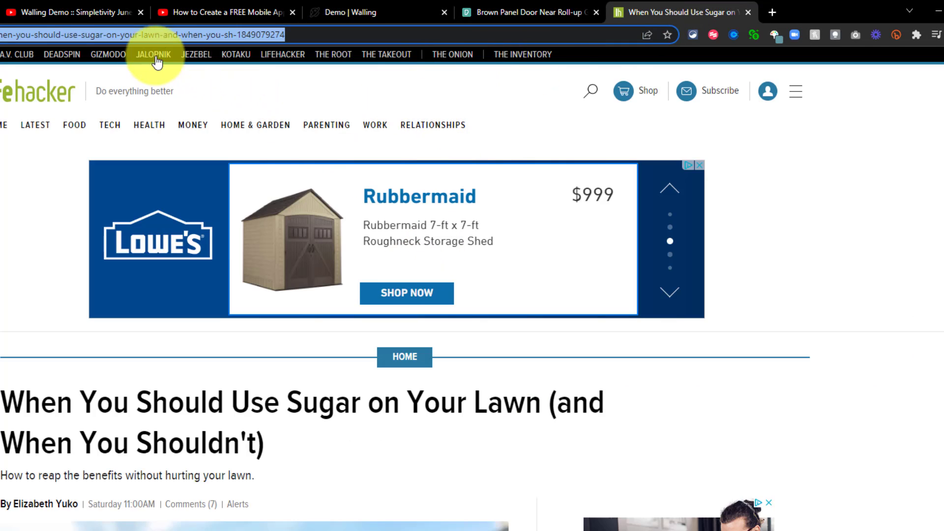
{"action": "mouse_move", "coordinate": [107, 36]}
{"action": "left_mouse_down"}
{"action": "mouse_move", "coordinate": [391, 13]}
{"action": "mouse_move", "coordinate": [160, 416]}
{"action": "mouse_move", "coordinate": [169, 368]}
{"action": "left_mouse_up"}
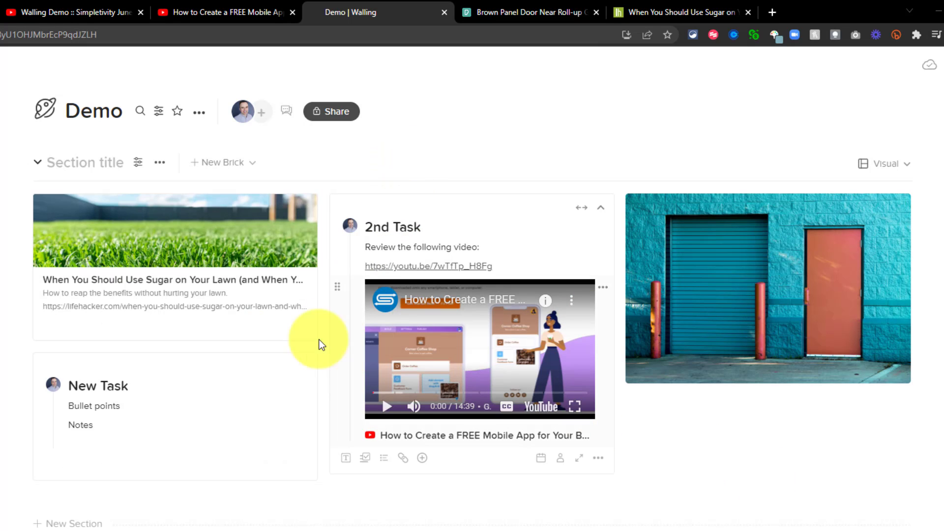
- Arrange the article above 2nd Task, the door photo below New Task, 2nd Task in the right column
{"action": "left_click_drag", "start_coordinate": [160, 239], "coordinate": [464, 251]}
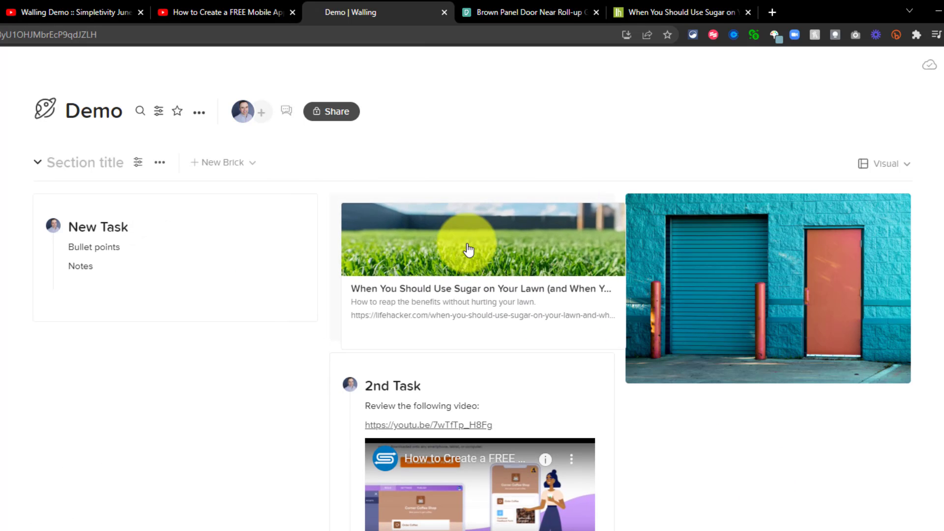
{"action": "left_click_drag", "start_coordinate": [677, 283], "coordinate": [150, 404]}
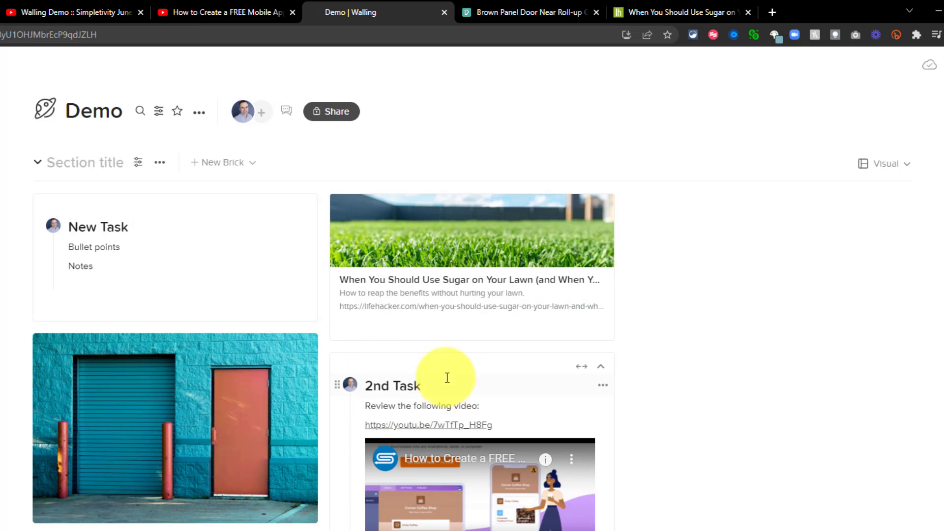
{"action": "mouse_move", "coordinate": [447, 378]}
{"action": "left_mouse_down"}
{"action": "mouse_move", "coordinate": [698, 314]}
{"action": "mouse_move", "coordinate": [831, 217]}
{"action": "left_mouse_up"}
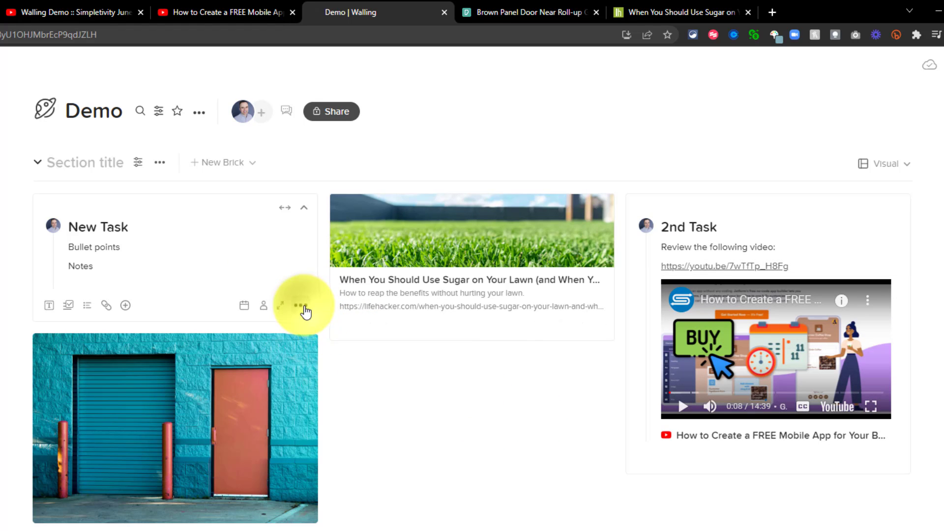
- Colour New Task light green and set its due date to Thursday the 23rd
{"action": "left_click", "coordinate": [300, 306]}
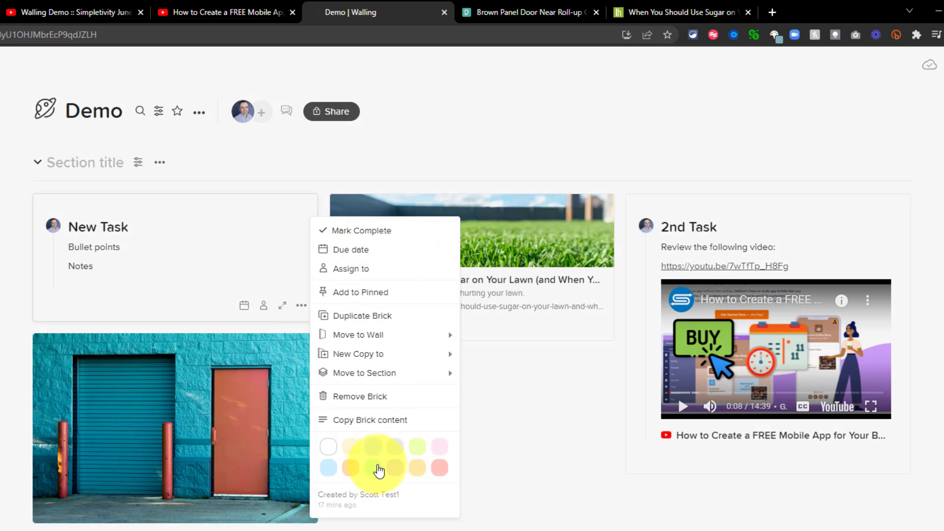
{"action": "left_click", "coordinate": [415, 446]}
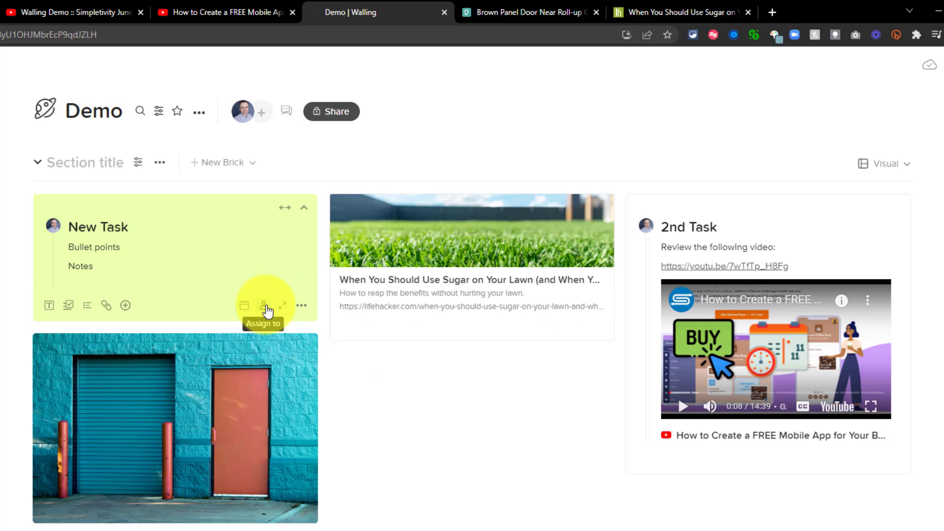
{"action": "left_click", "coordinate": [245, 306]}
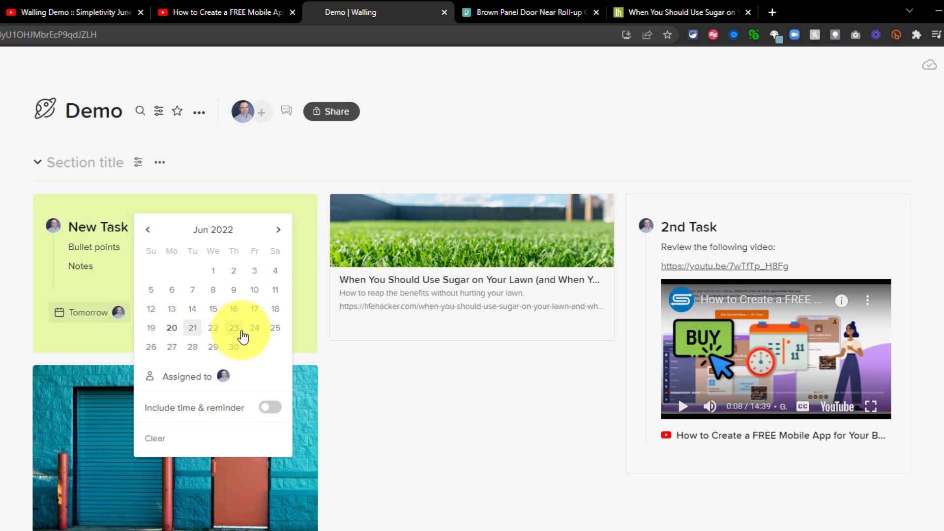
{"action": "left_click", "coordinate": [234, 329]}
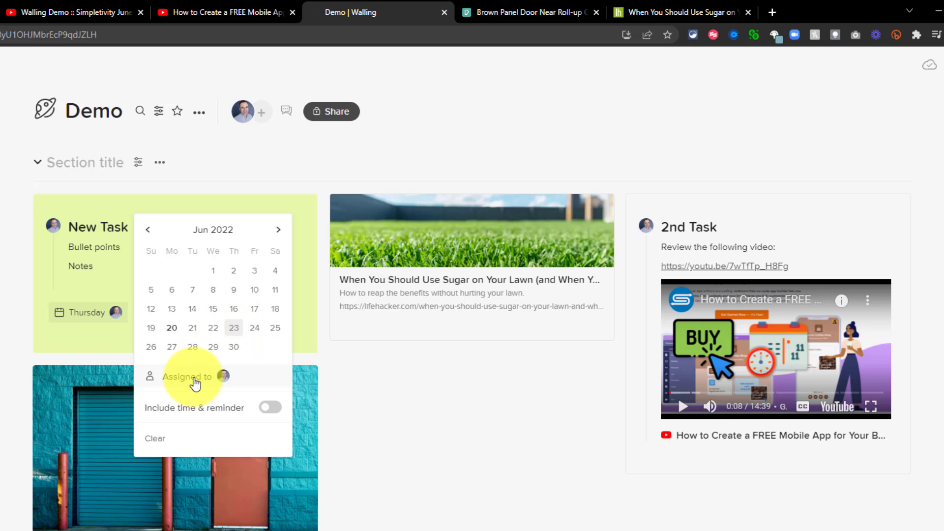
{"action": "left_click", "coordinate": [384, 401]}
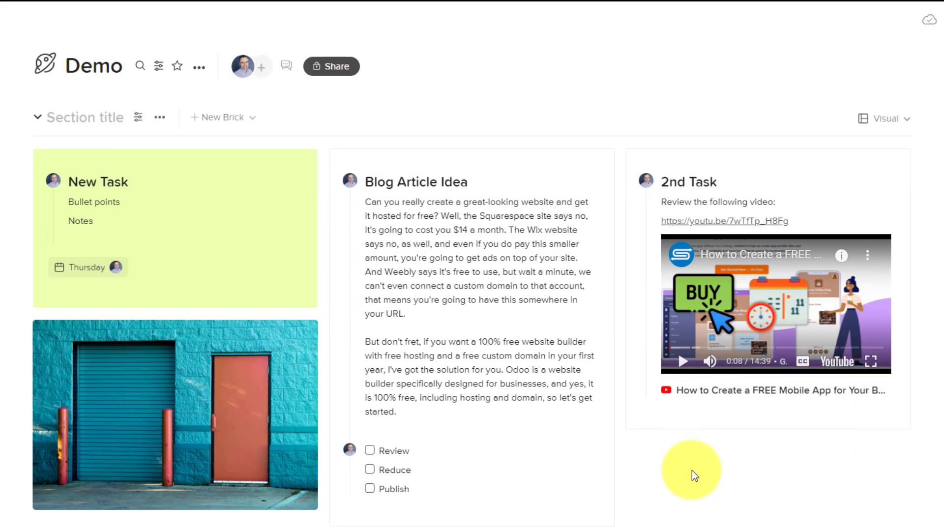
{"action": "mouse_move", "coordinate": [472, 309]}
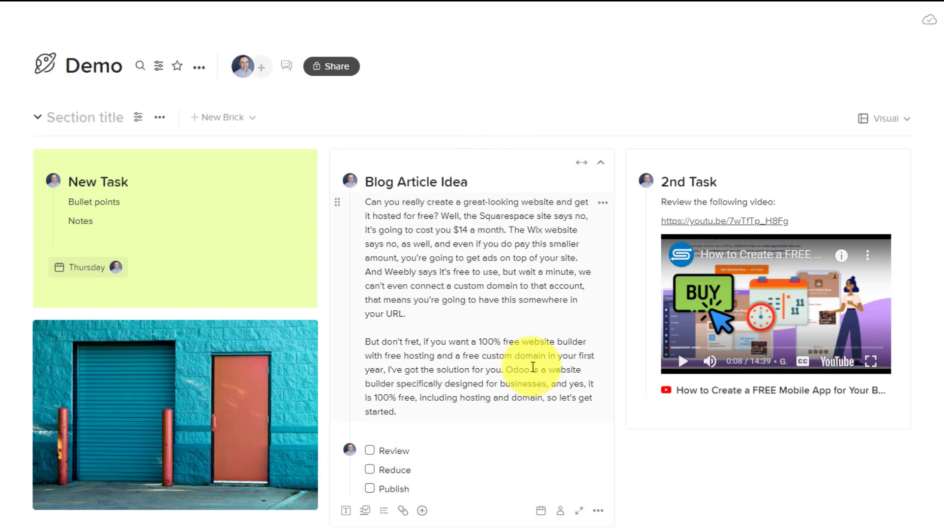
- Collapse, expand and collapse again the Blog Article Idea brick, leaving it collapsed
{"action": "left_click", "coordinate": [600, 166]}
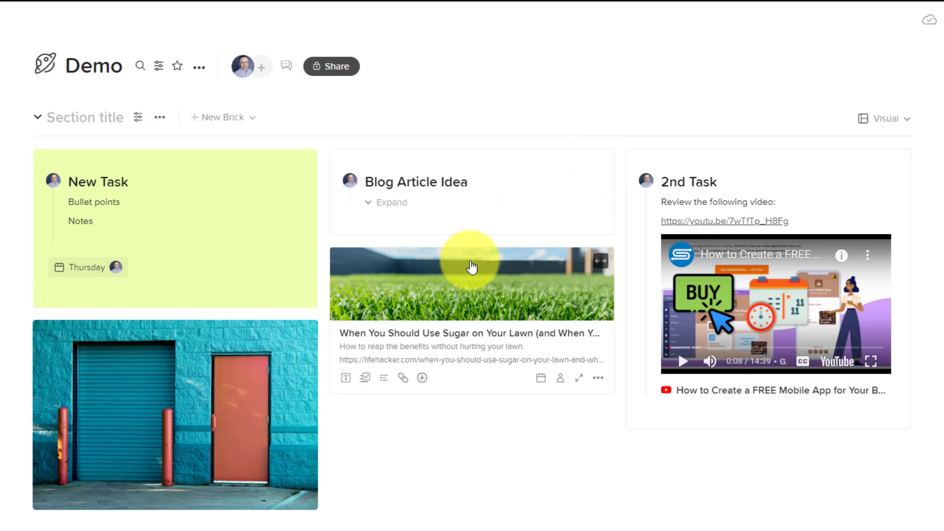
{"action": "left_click", "coordinate": [391, 203]}
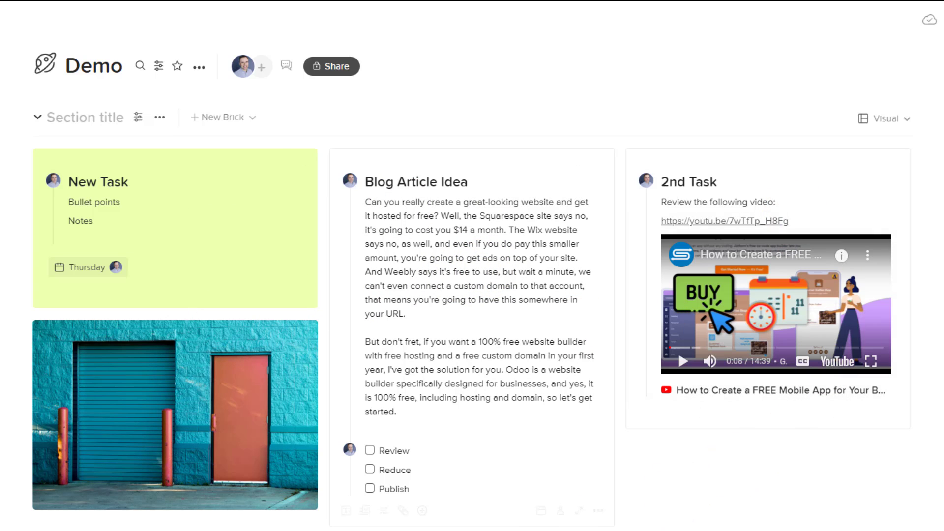
{"action": "mouse_move", "coordinate": [472, 192]}
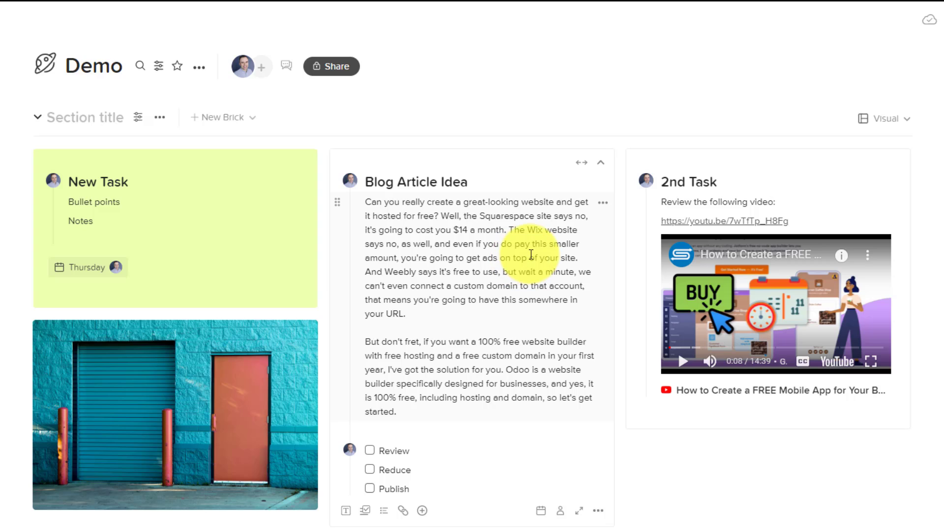
{"action": "left_click", "coordinate": [897, 163]}
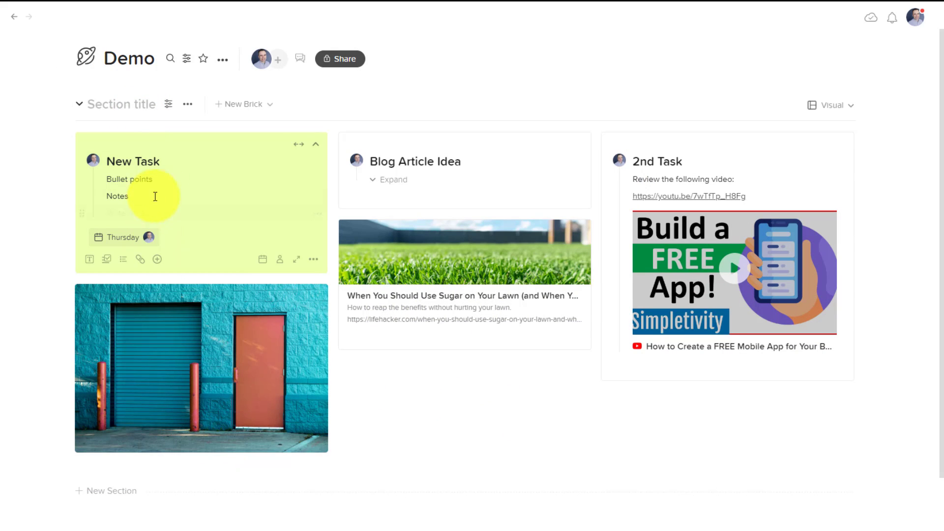
- Add a Tasks section below Ideas and move Blog Article Idea into it
{"action": "left_click", "coordinate": [130, 103]}
{"action": "left_click", "coordinate": [111, 492]}
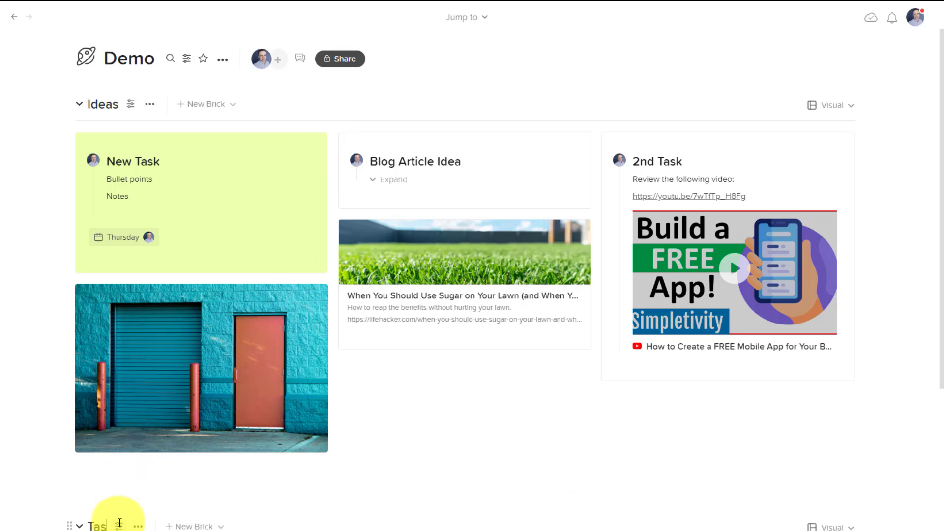
{"action": "scroll", "coordinate": [508, 428], "scroll_direction": "down", "scroll_amount": 1}
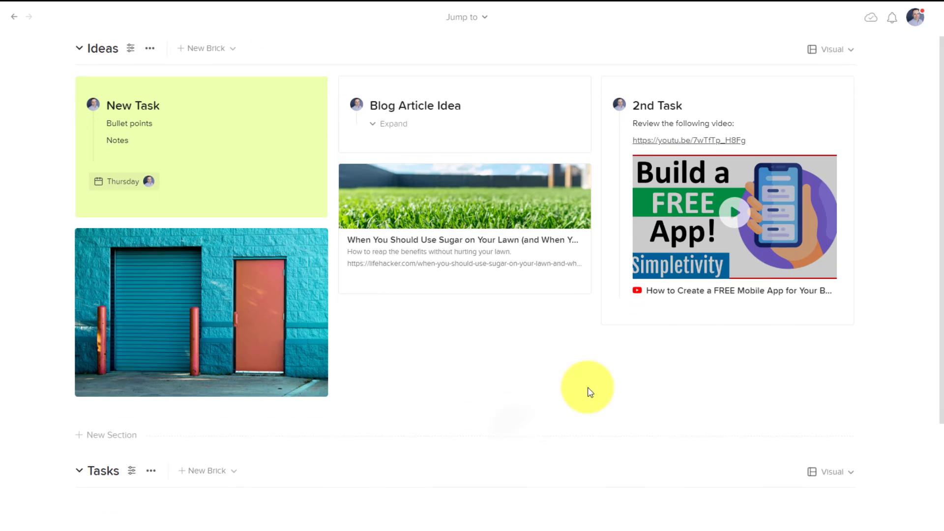
{"action": "scroll", "coordinate": [442, 295], "scroll_direction": "up", "scroll_amount": 1}
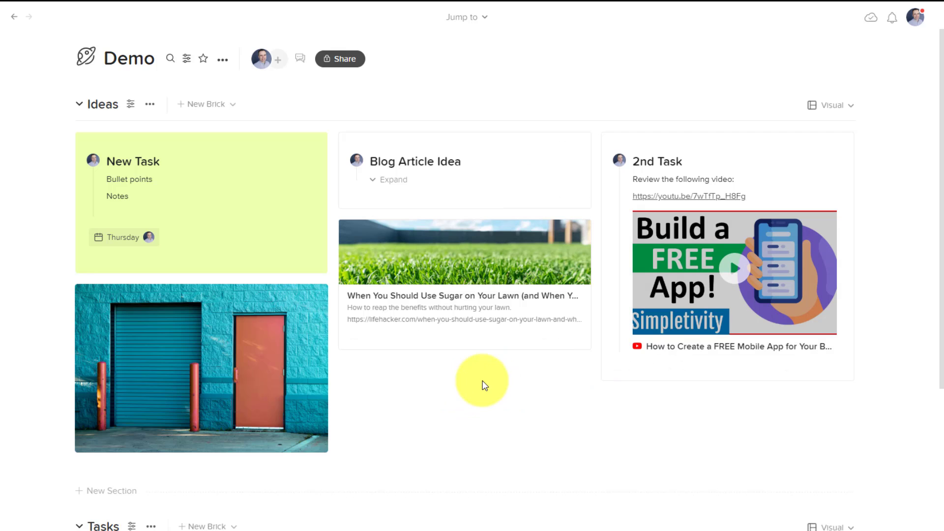
{"action": "scroll", "coordinate": [485, 385], "scroll_direction": "down", "scroll_amount": 1}
{"action": "mouse_move", "coordinate": [196, 84]}
{"action": "left_mouse_down"}
{"action": "mouse_move", "coordinate": [256, 294]}
{"action": "mouse_move", "coordinate": [206, 307]}
{"action": "left_mouse_up"}
{"action": "scroll", "coordinate": [256, 293], "scroll_direction": "down", "scroll_amount": 4}
{"action": "scroll", "coordinate": [431, 280], "scroll_direction": "up", "scroll_amount": 5}
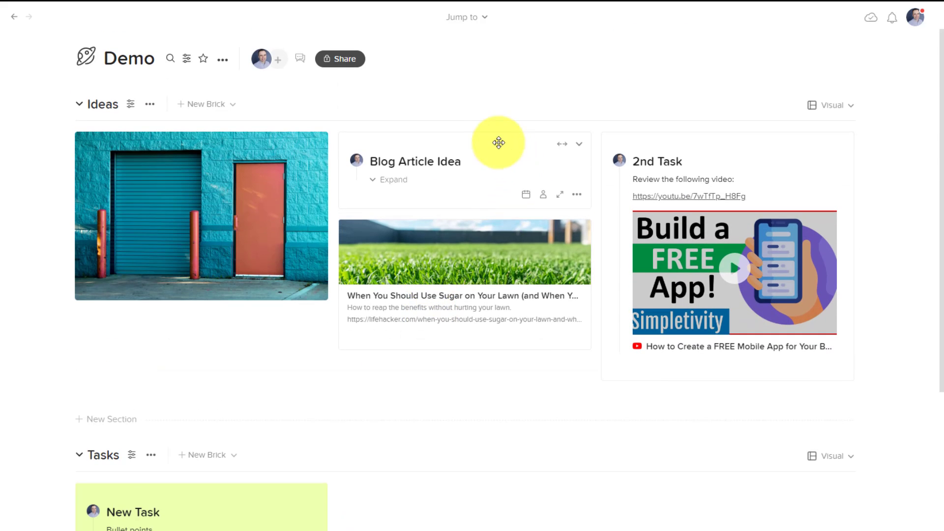
{"action": "left_click_drag", "start_coordinate": [499, 142], "coordinate": [509, 509]}
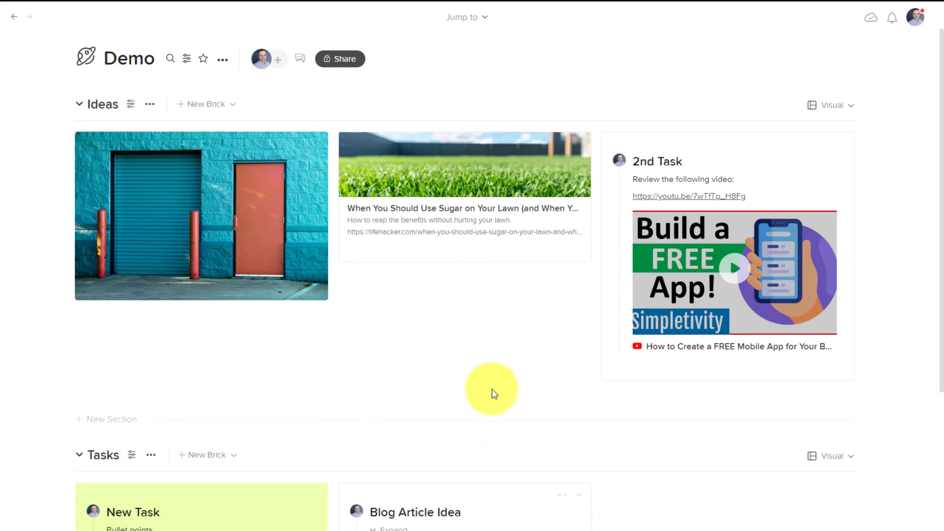
{"action": "scroll", "coordinate": [493, 383], "scroll_direction": "down", "scroll_amount": 3}
{"action": "scroll", "coordinate": [492, 383], "scroll_direction": "up", "scroll_amount": 3}
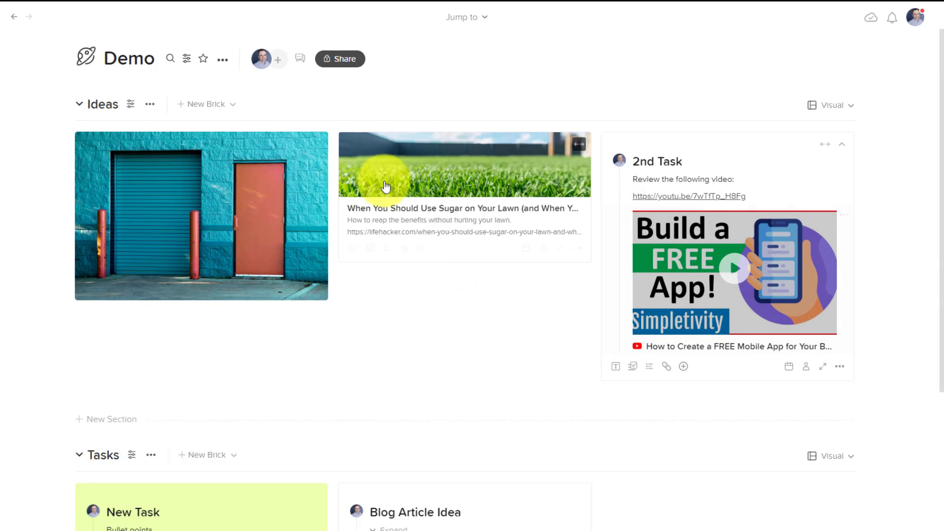
{"action": "scroll", "coordinate": [415, 297], "scroll_direction": "down", "scroll_amount": 1}
{"action": "scroll", "coordinate": [415, 298], "scroll_direction": "down", "scroll_amount": 2}
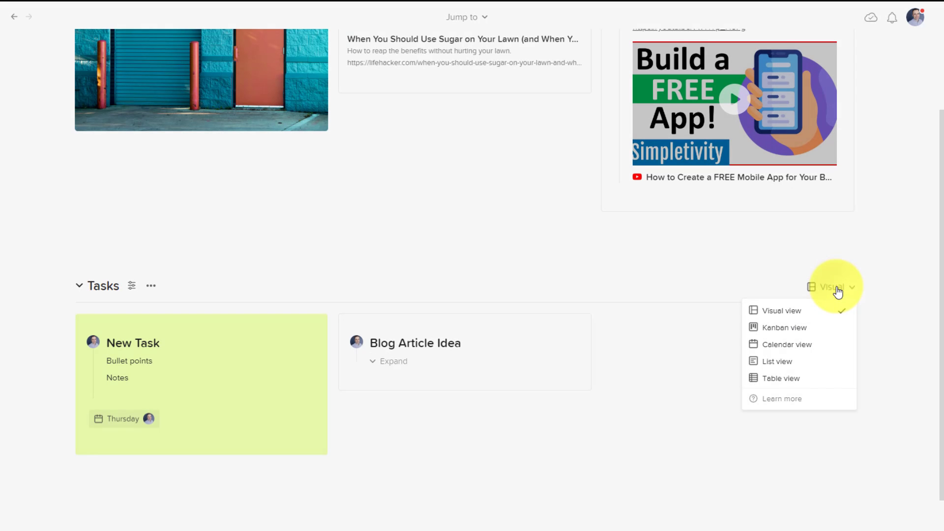
- Switch Tasks to Kanban, rename the first column In Review and move Blog Article Idea to Approved
{"action": "left_click", "coordinate": [784, 328]}
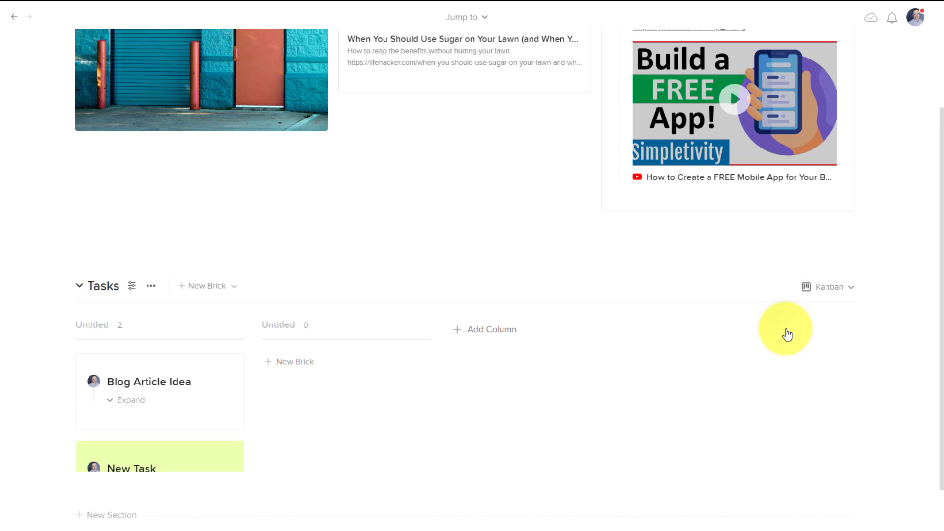
{"action": "scroll", "coordinate": [487, 400], "scroll_direction": "down", "scroll_amount": 2}
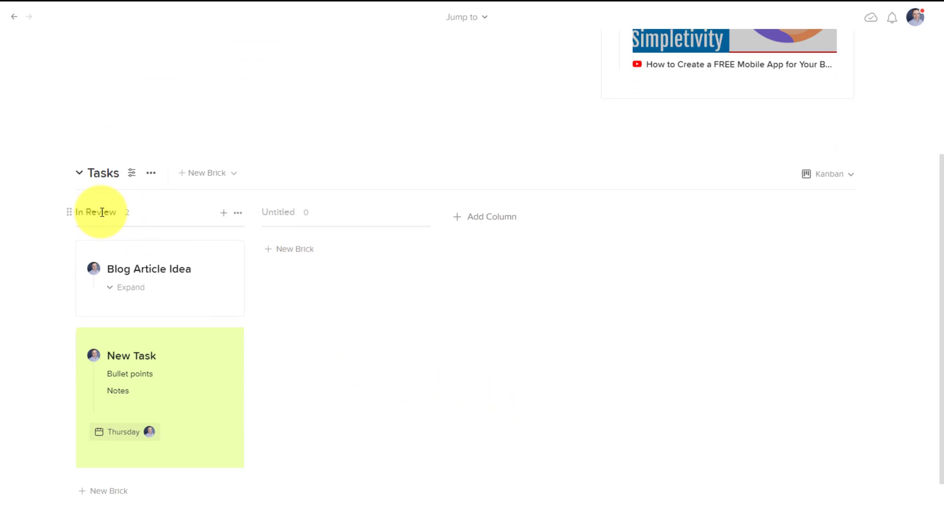
{"action": "left_click", "coordinate": [101, 212]}
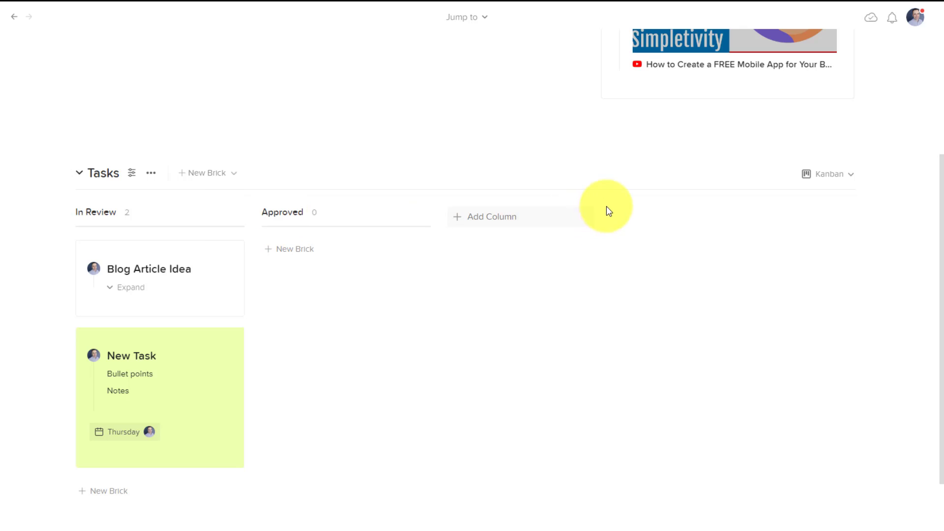
{"action": "mouse_move", "coordinate": [159, 278]}
{"action": "left_click_drag", "start_coordinate": [189, 250], "coordinate": [369, 250]}
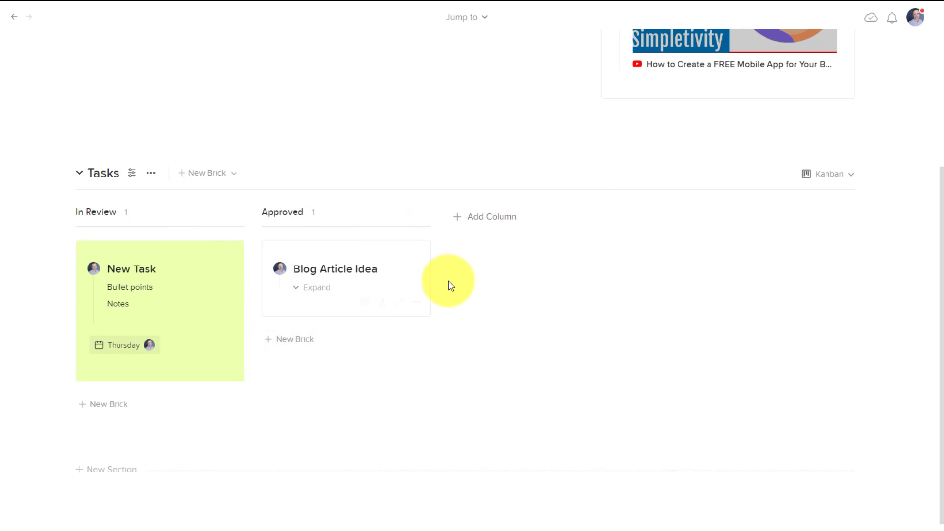
{"action": "scroll", "coordinate": [449, 281], "scroll_direction": "up", "scroll_amount": 5}
{"action": "scroll", "coordinate": [448, 281], "scroll_direction": "up", "scroll_amount": 3}
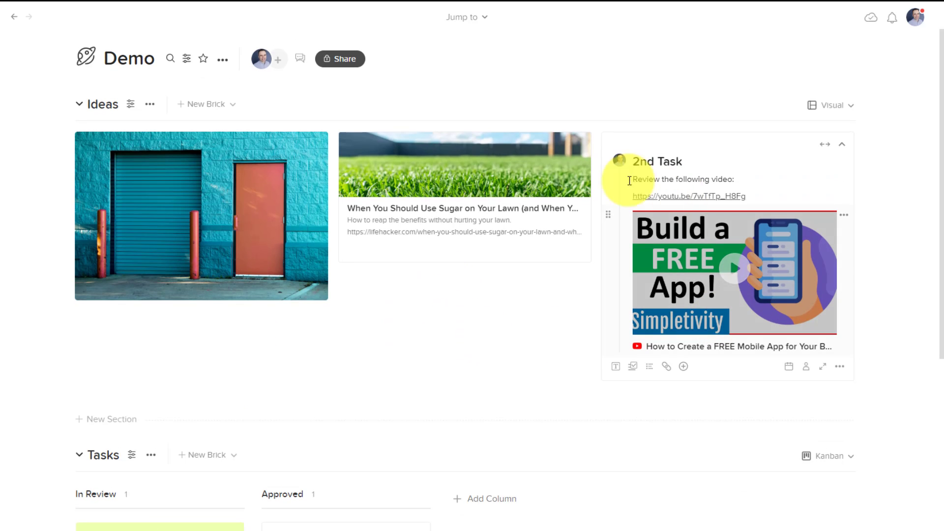
{"action": "scroll", "coordinate": [514, 257], "scroll_direction": "down", "scroll_amount": 1}
{"action": "scroll", "coordinate": [515, 257], "scroll_direction": "down", "scroll_amount": 3}
{"action": "scroll", "coordinate": [513, 256], "scroll_direction": "up", "scroll_amount": 2}
{"action": "scroll", "coordinate": [513, 257], "scroll_direction": "down", "scroll_amount": 5}
{"action": "left_click", "coordinate": [846, 291]}
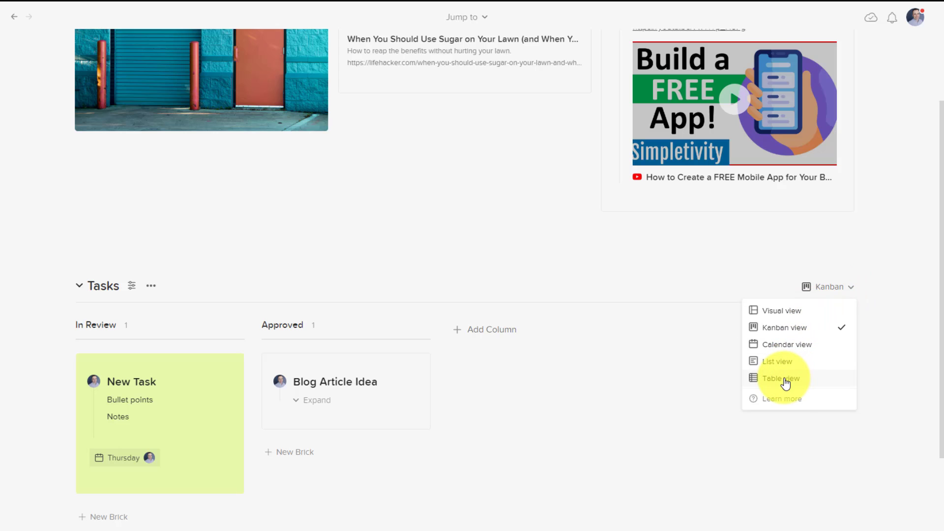
- Show Tasks as a calendar, then return it to the visual layout
{"action": "left_click", "coordinate": [787, 345]}
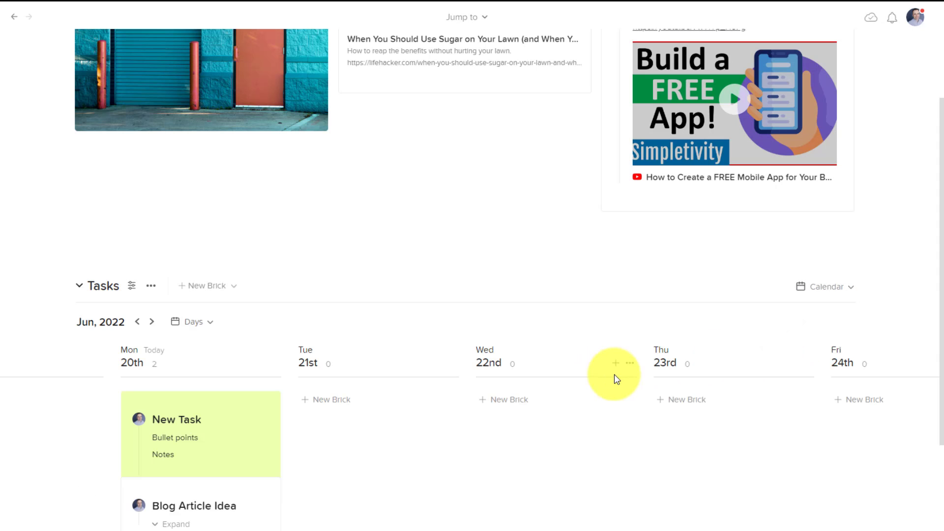
{"action": "scroll", "coordinate": [442, 377], "scroll_direction": "down", "scroll_amount": 1}
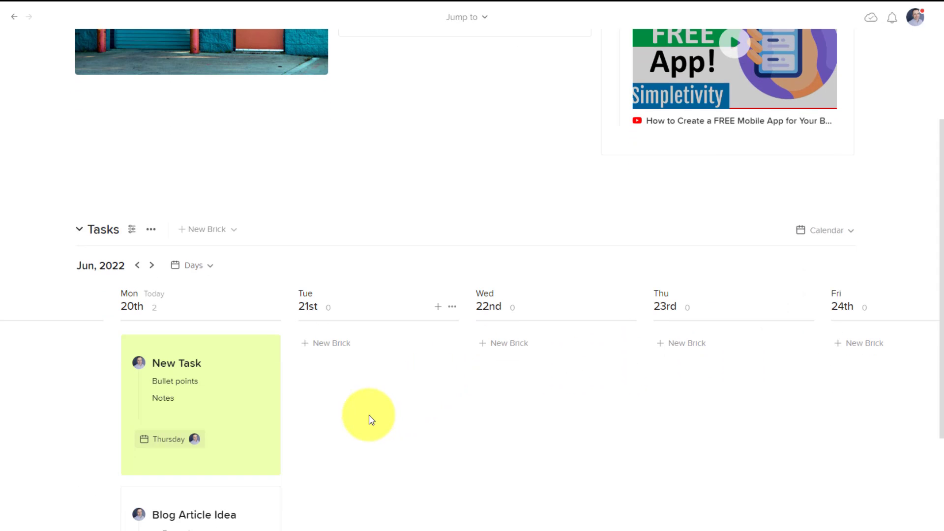
{"action": "scroll", "coordinate": [371, 419], "scroll_direction": "down", "scroll_amount": 1}
{"action": "left_click_drag", "start_coordinate": [219, 442], "coordinate": [569, 297]}
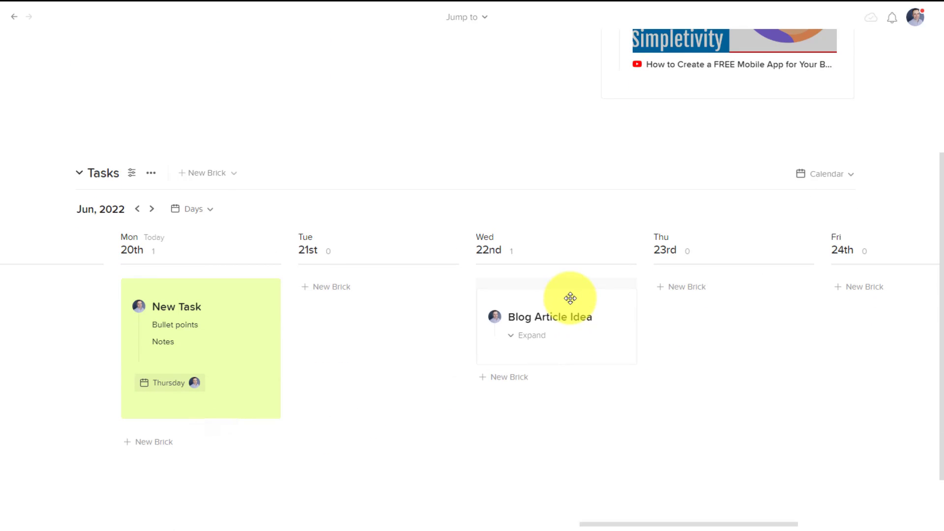
{"action": "scroll", "coordinate": [420, 369], "scroll_direction": "up", "scroll_amount": 2}
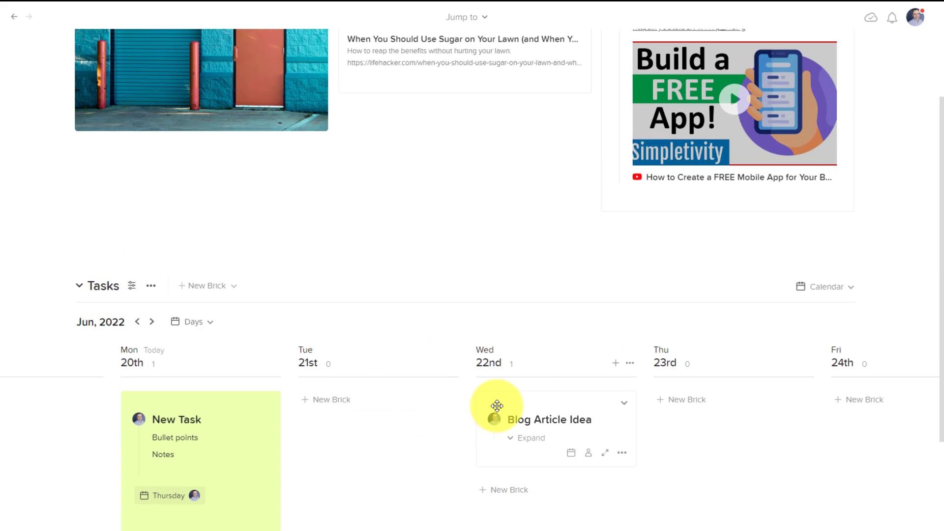
{"action": "left_click", "coordinate": [832, 286]}
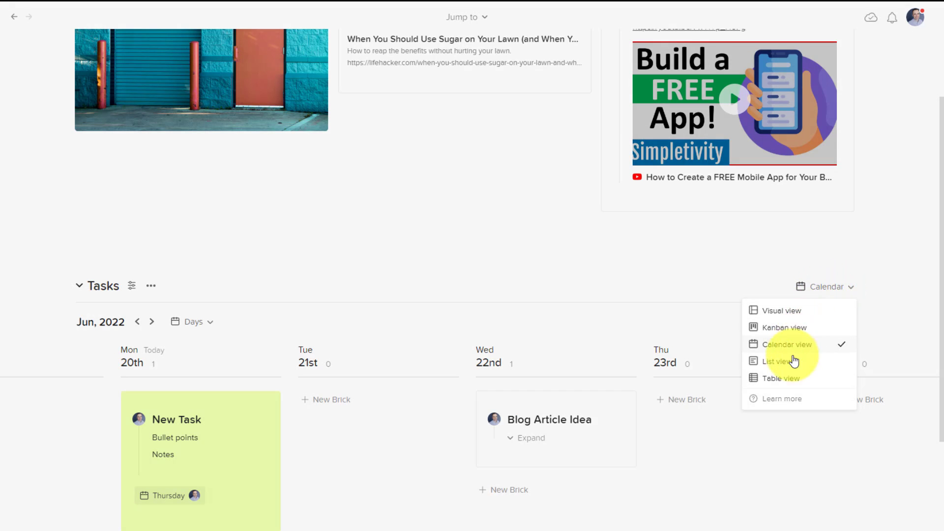
{"action": "left_click", "coordinate": [781, 310]}
{"action": "scroll", "coordinate": [476, 358], "scroll_direction": "up", "scroll_amount": 5}
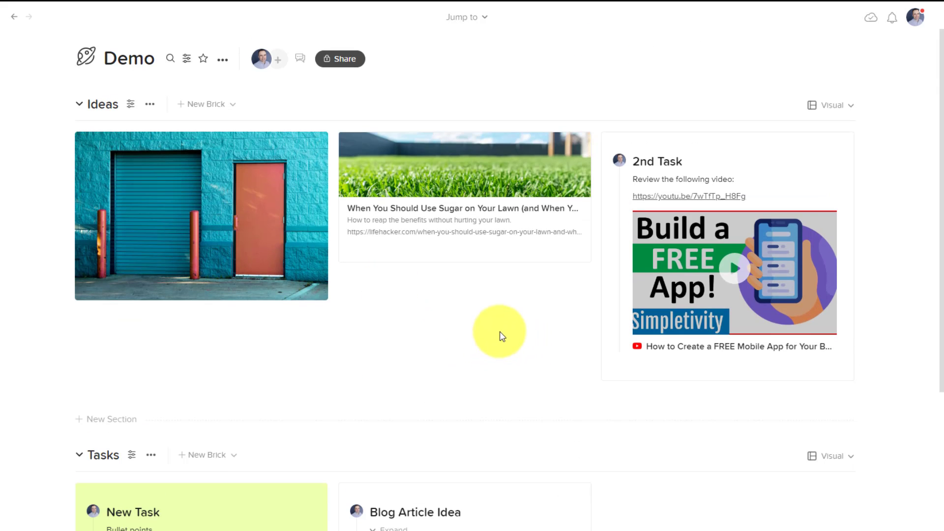
{"action": "scroll", "coordinate": [505, 337], "scroll_direction": "down", "scroll_amount": 5}
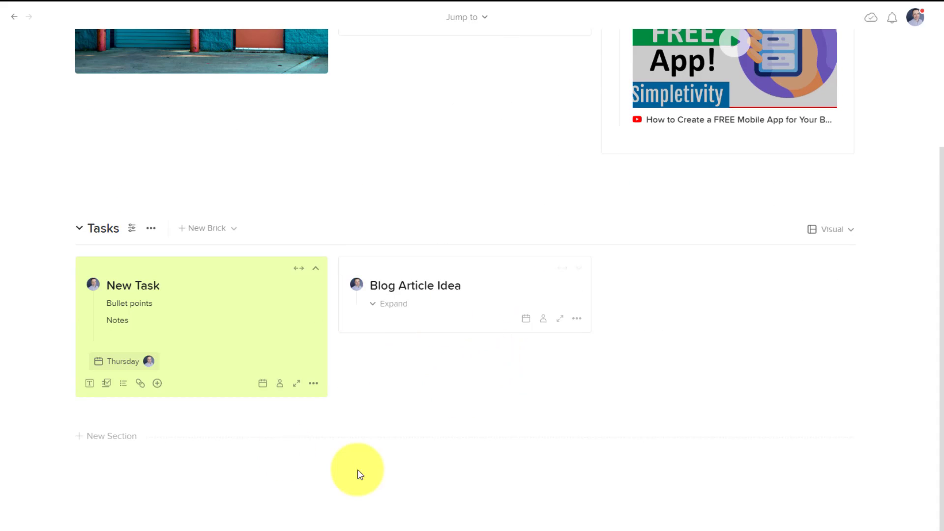
{"action": "scroll", "coordinate": [332, 464], "scroll_direction": "up", "scroll_amount": 5}
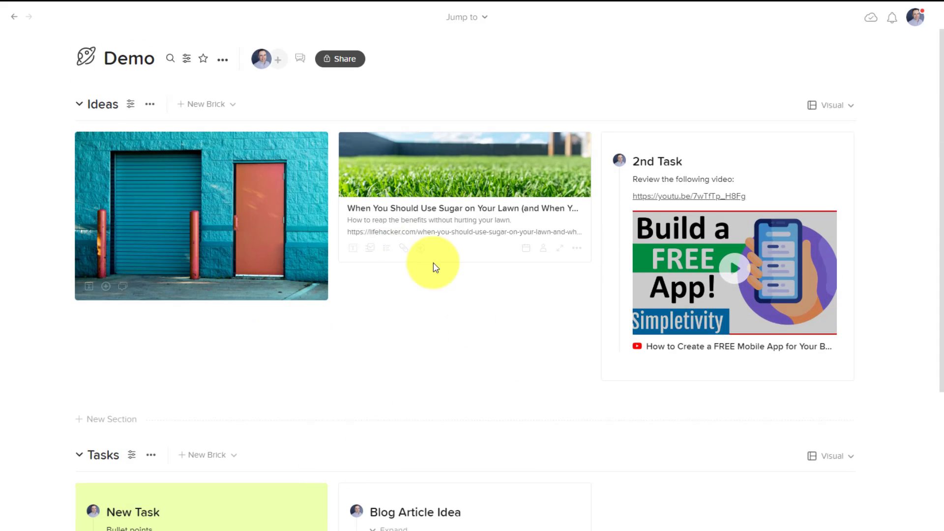
{"action": "mouse_move", "coordinate": [197, 192]}
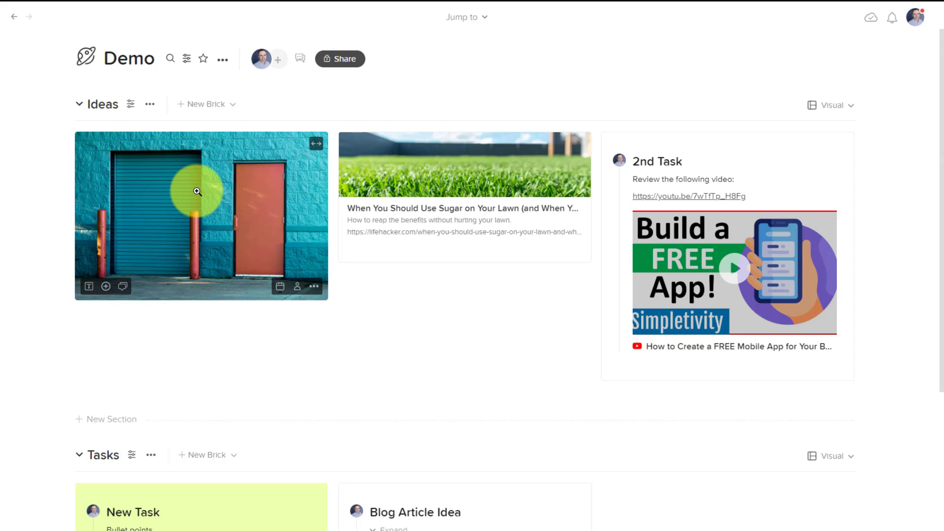
{"action": "scroll", "coordinate": [199, 207], "scroll_direction": "down", "scroll_amount": 5}
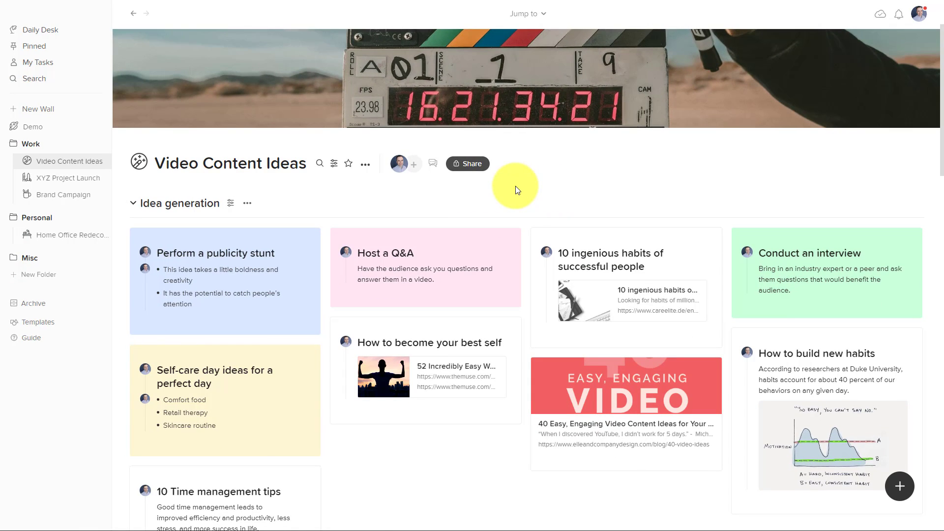
{"action": "scroll", "coordinate": [516, 186], "scroll_direction": "down", "scroll_amount": 2}
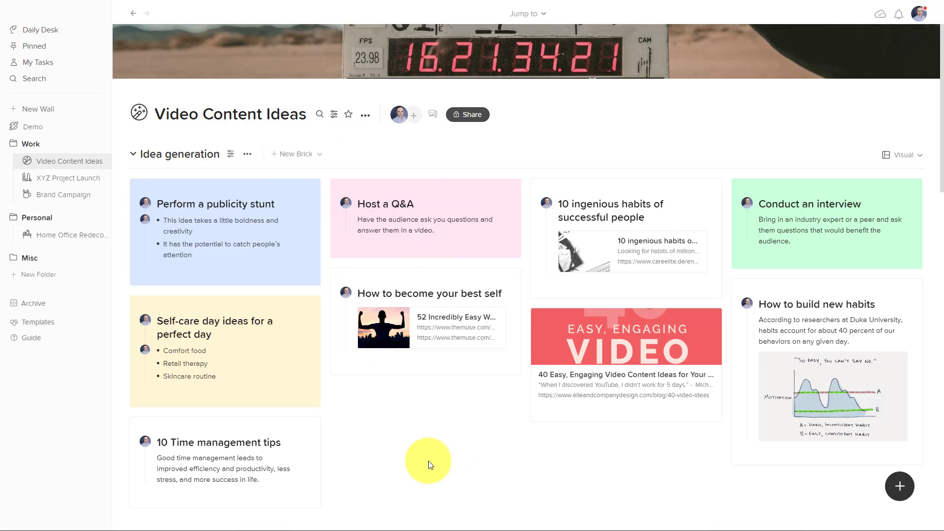
{"action": "scroll", "coordinate": [437, 458], "scroll_direction": "down", "scroll_amount": 1}
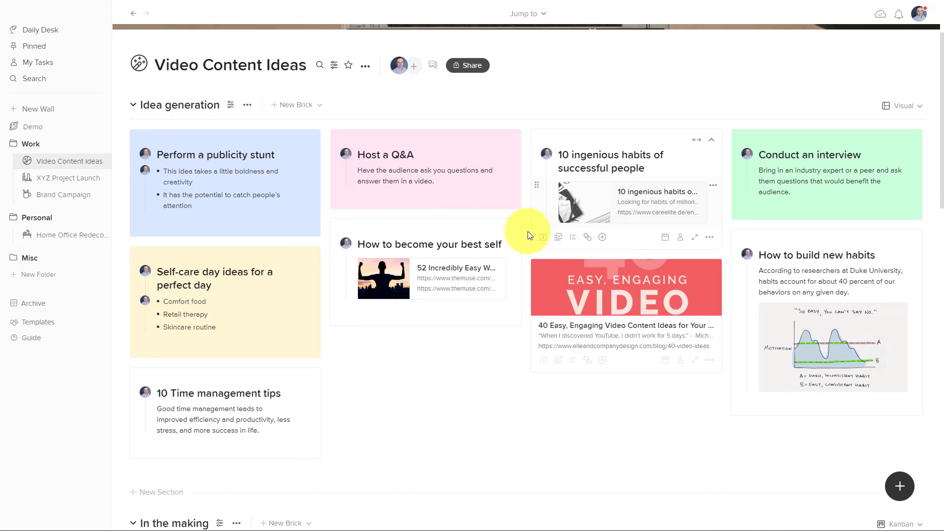
- Move How to become your best self to the third column and Conduct an interview beneath Host a Q&A
{"action": "mouse_move", "coordinate": [448, 225]}
{"action": "left_mouse_down"}
{"action": "mouse_move", "coordinate": [665, 247]}
{"action": "mouse_move", "coordinate": [658, 258]}
{"action": "left_mouse_up"}
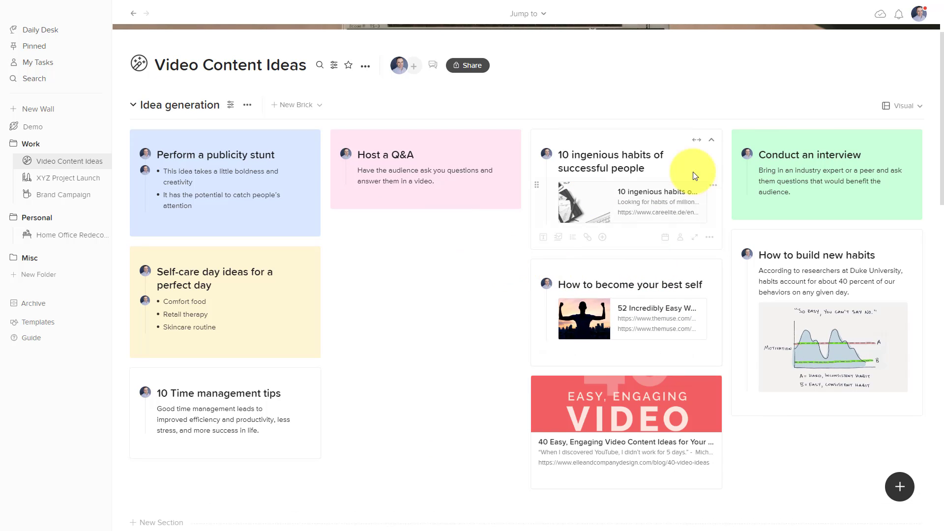
{"action": "left_click_drag", "start_coordinate": [809, 154], "coordinate": [424, 261]}
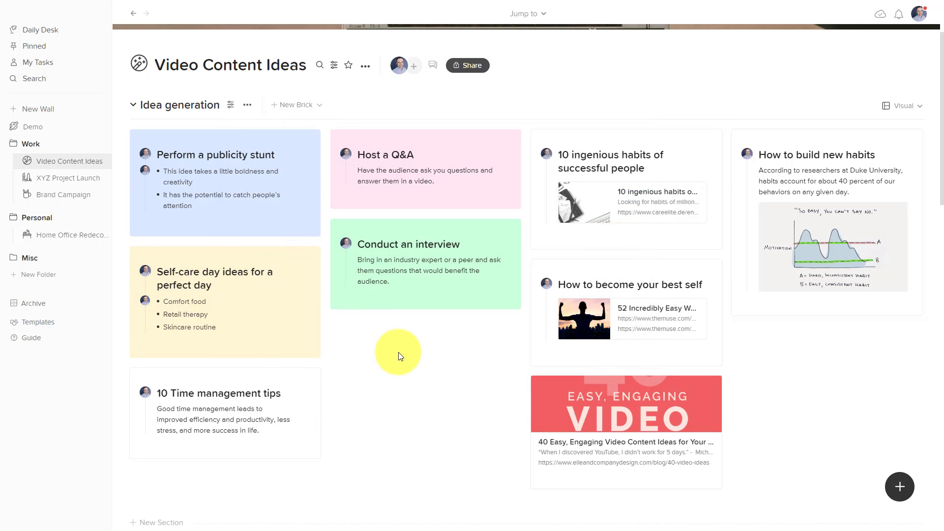
{"action": "scroll", "coordinate": [398, 356], "scroll_direction": "down", "scroll_amount": 1}
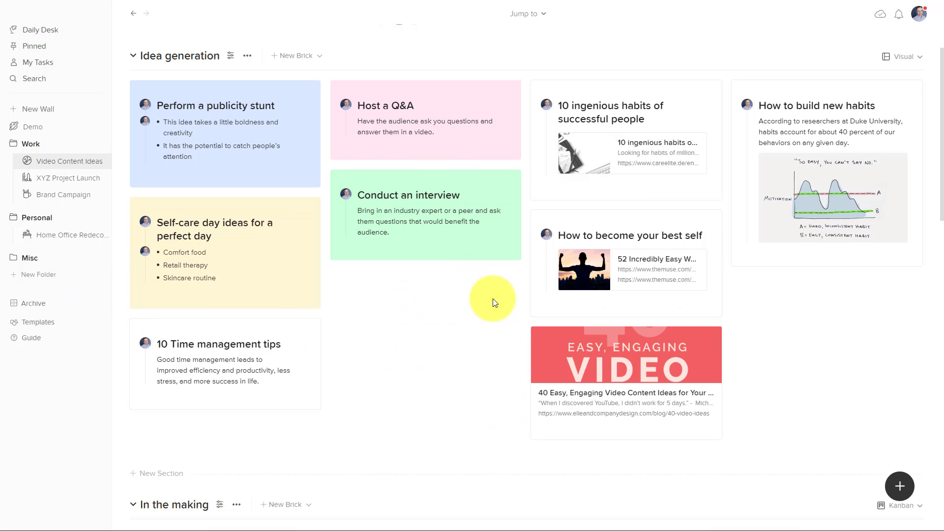
{"action": "scroll", "coordinate": [470, 318], "scroll_direction": "down", "scroll_amount": 3}
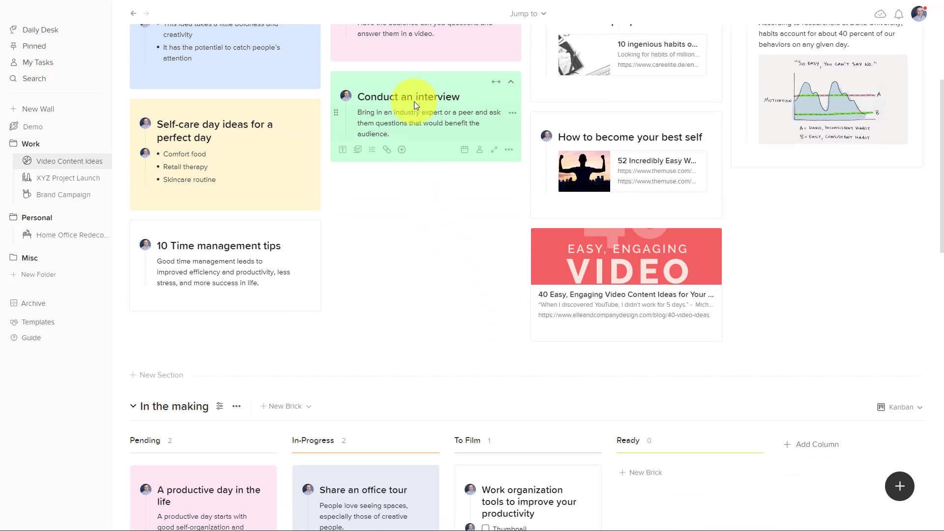
- Move the Conduct an interview brick into the In-Progress column of the In the making board
{"action": "mouse_move", "coordinate": [414, 80]}
{"action": "left_mouse_down"}
{"action": "mouse_move", "coordinate": [380, 282]}
{"action": "mouse_move", "coordinate": [366, 305]}
{"action": "left_mouse_up"}
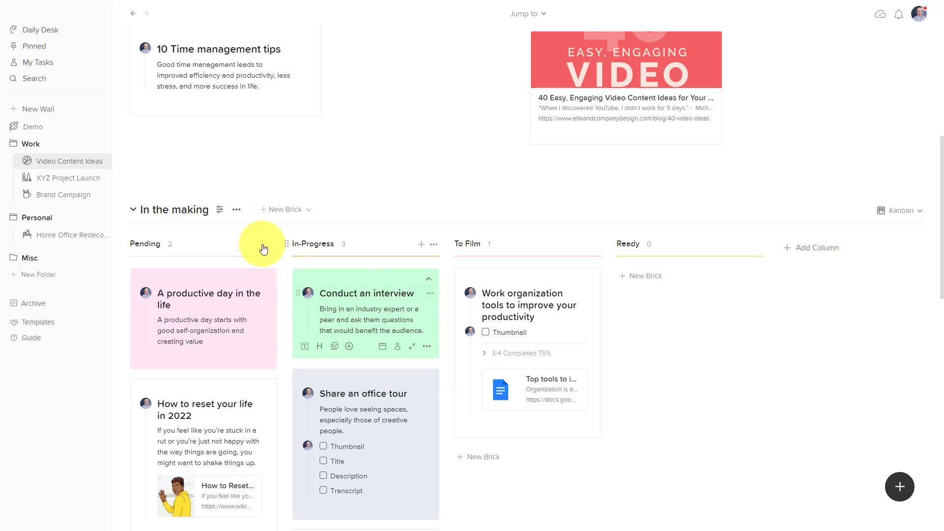
{"action": "scroll", "coordinate": [254, 237], "scroll_direction": "down", "scroll_amount": 3}
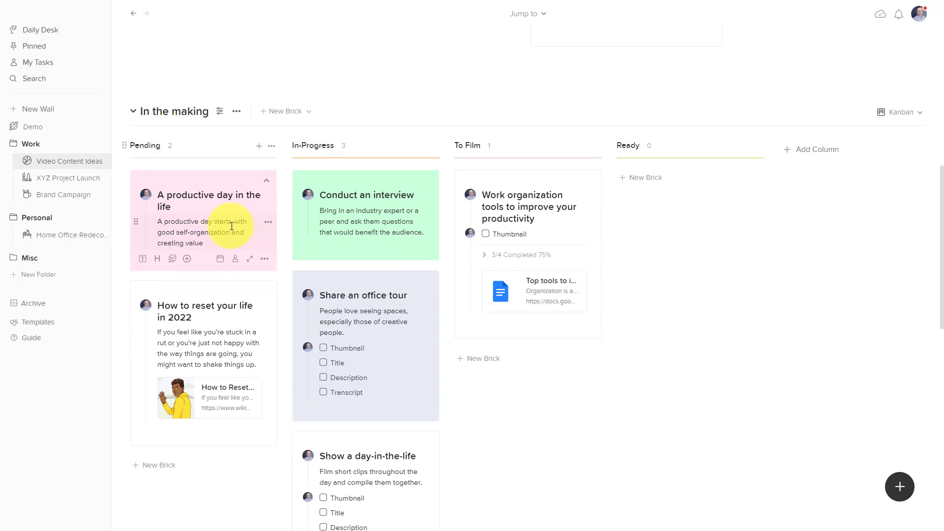
{"action": "scroll", "coordinate": [512, 286], "scroll_direction": "down", "scroll_amount": 3}
{"action": "scroll", "coordinate": [512, 285], "scroll_direction": "down", "scroll_amount": 3}
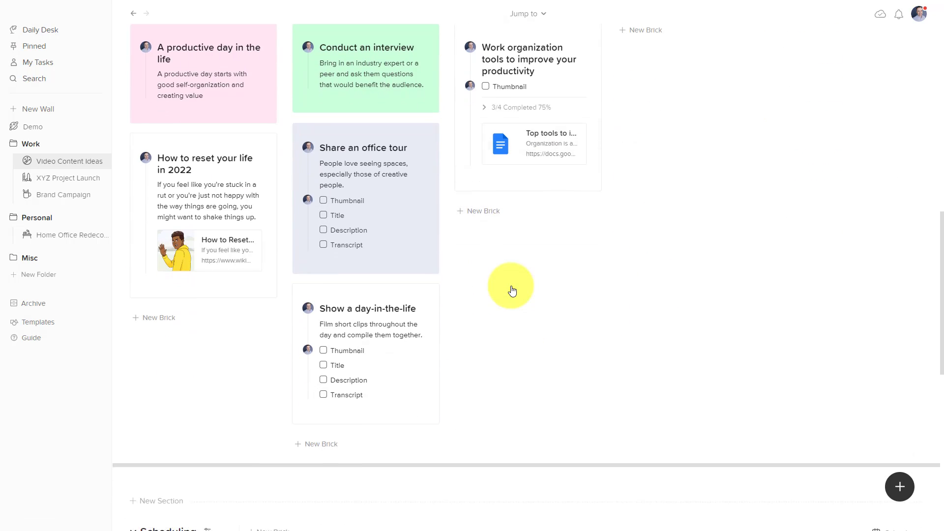
{"action": "scroll", "coordinate": [512, 285], "scroll_direction": "down", "scroll_amount": 3}
{"action": "scroll", "coordinate": [511, 285], "scroll_direction": "down", "scroll_amount": 2}
{"action": "scroll", "coordinate": [511, 286], "scroll_direction": "down", "scroll_amount": 2}
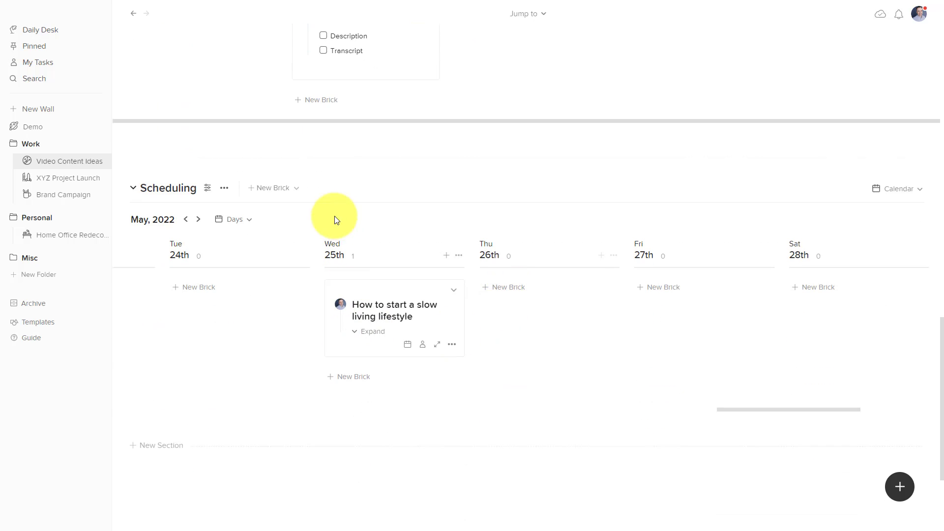
{"action": "scroll", "coordinate": [490, 210], "scroll_direction": "up", "scroll_amount": 1}
{"action": "scroll", "coordinate": [491, 210], "scroll_direction": "up", "scroll_amount": 1}
{"action": "mouse_move", "coordinate": [368, 100]}
{"action": "left_mouse_down"}
{"action": "mouse_move", "coordinate": [545, 415]}
{"action": "mouse_move", "coordinate": [559, 354]}
{"action": "left_mouse_up"}
{"action": "scroll", "coordinate": [558, 294], "scroll_direction": "down", "scroll_amount": 3}
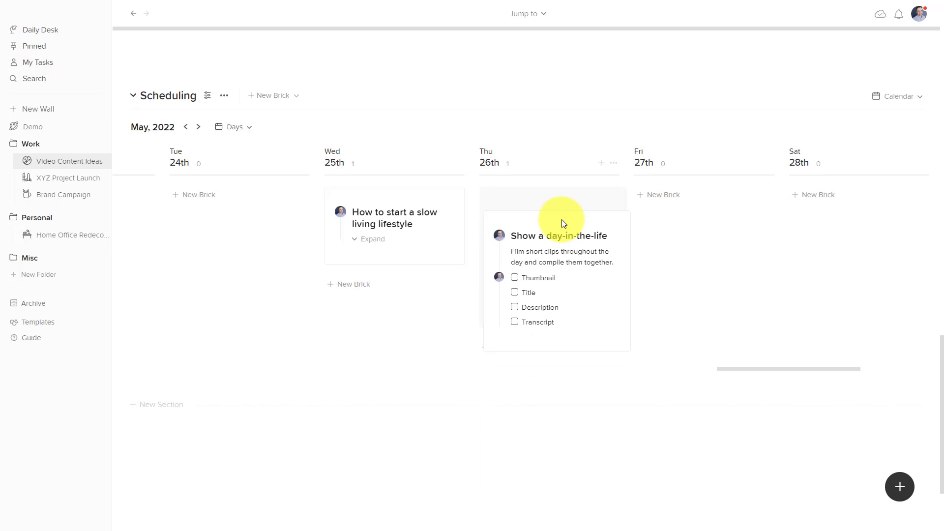
{"action": "scroll", "coordinate": [451, 285], "scroll_direction": "up", "scroll_amount": 3}
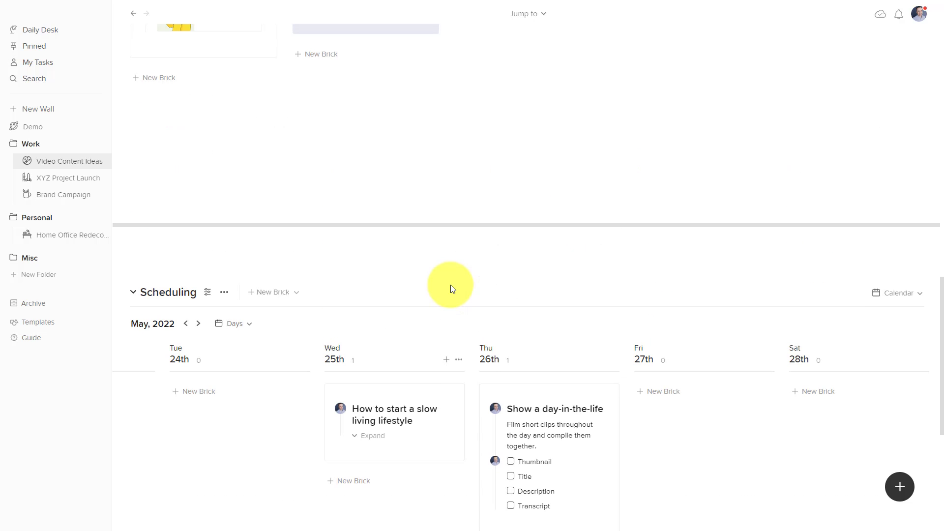
{"action": "scroll", "coordinate": [511, 210], "scroll_direction": "up", "scroll_amount": 3}
{"action": "scroll", "coordinate": [511, 210], "scroll_direction": "up", "scroll_amount": 2}
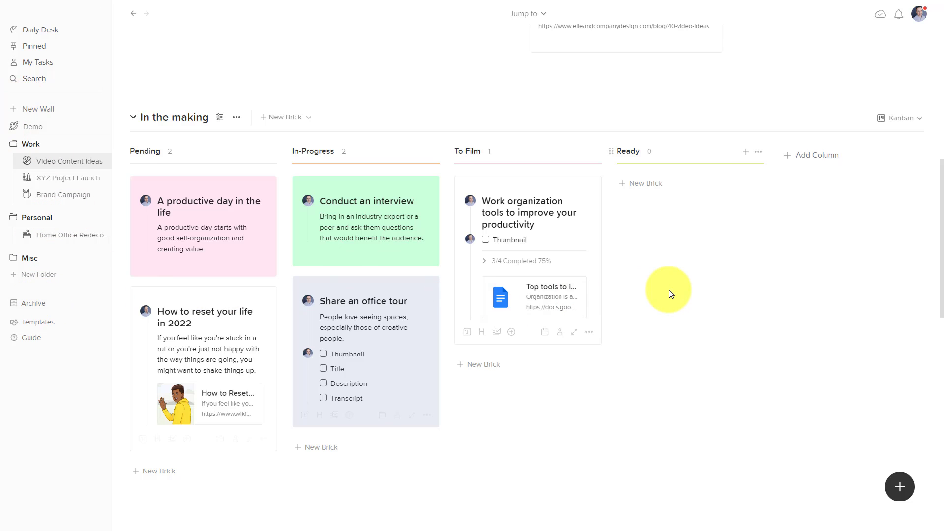
{"action": "scroll", "coordinate": [669, 294], "scroll_direction": "up", "scroll_amount": 4}
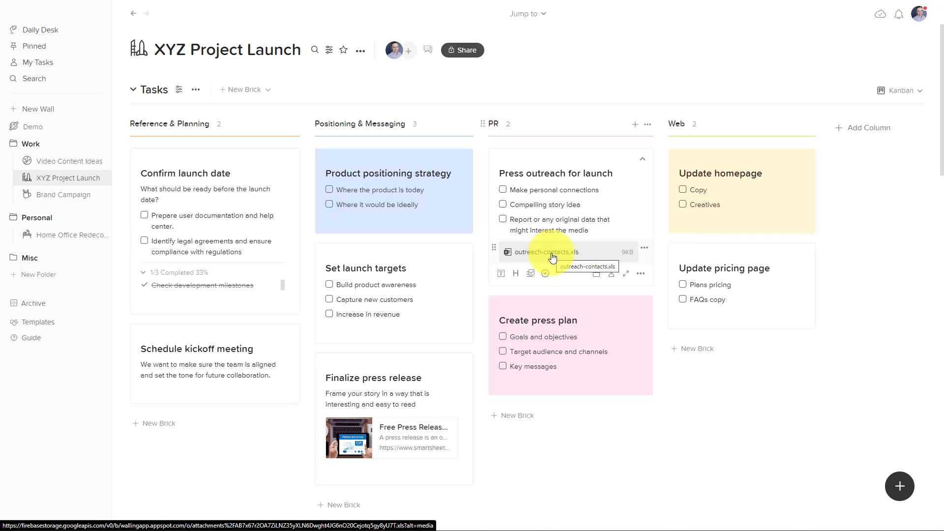
- Check Make personal connections and Compelling story idea in Press outreach for launch, reaching 2/3 done
{"action": "mouse_move", "coordinate": [571, 222]}
{"action": "left_click", "coordinate": [503, 189]}
{"action": "left_click", "coordinate": [503, 191]}
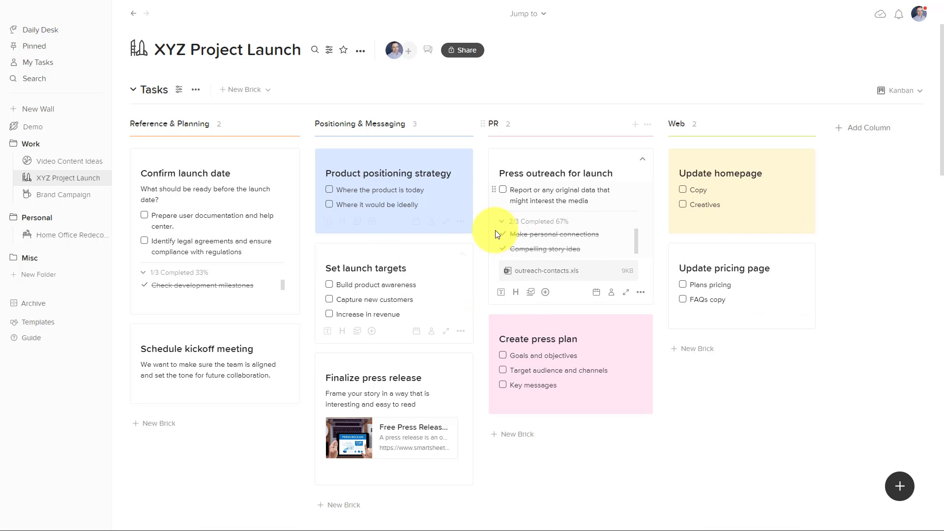
{"action": "scroll", "coordinate": [442, 204], "scroll_direction": "down", "scroll_amount": 3}
{"action": "scroll", "coordinate": [442, 204], "scroll_direction": "down", "scroll_amount": 3}
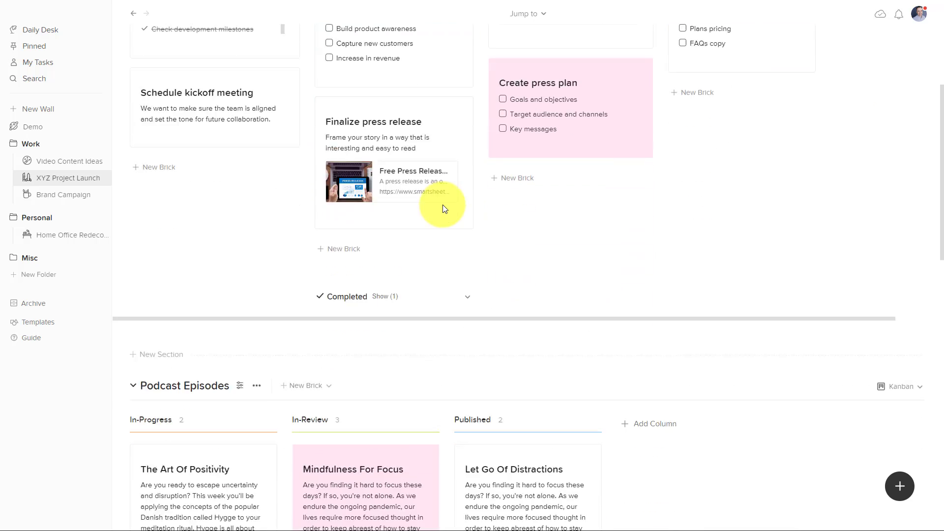
{"action": "scroll", "coordinate": [442, 204], "scroll_direction": "down", "scroll_amount": 3}
{"action": "scroll", "coordinate": [442, 204], "scroll_direction": "down", "scroll_amount": 1}
{"action": "scroll", "coordinate": [443, 204], "scroll_direction": "down", "scroll_amount": 2}
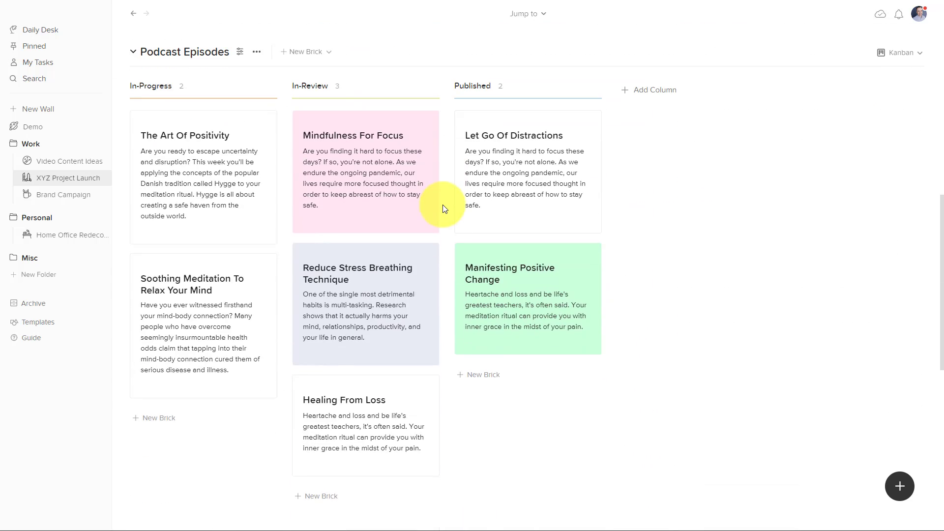
{"action": "scroll", "coordinate": [443, 205], "scroll_direction": "up", "scroll_amount": 3}
{"action": "scroll", "coordinate": [443, 204], "scroll_direction": "up", "scroll_amount": 4}
{"action": "scroll", "coordinate": [443, 205], "scroll_direction": "up", "scroll_amount": 4}
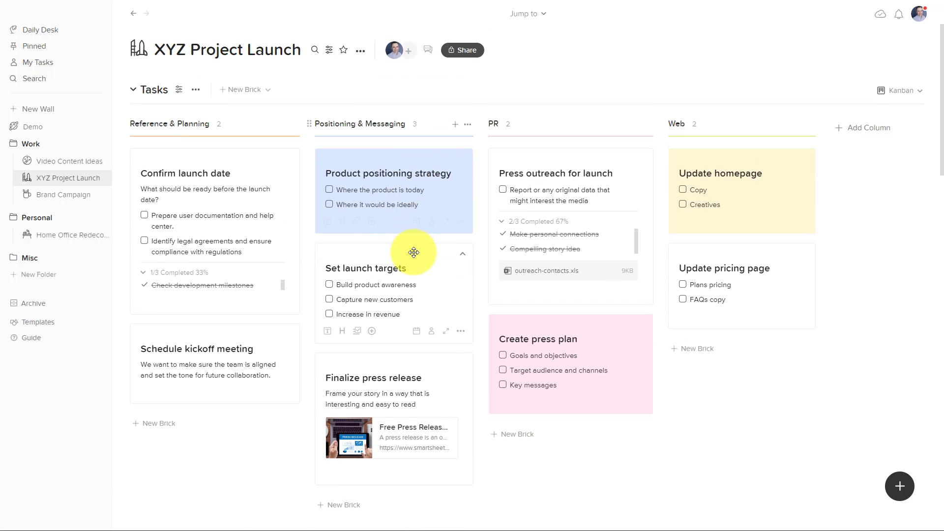
{"action": "mouse_move", "coordinate": [414, 252]}
{"action": "left_mouse_down"}
{"action": "mouse_move", "coordinate": [449, 319]}
{"action": "mouse_move", "coordinate": [361, 280]}
{"action": "mouse_move", "coordinate": [217, 284]}
{"action": "left_mouse_up"}
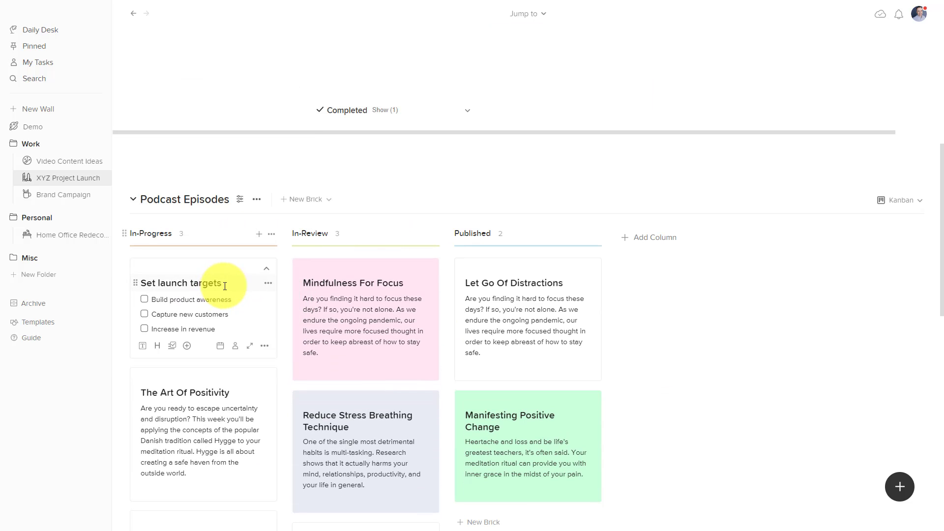
{"action": "scroll", "coordinate": [225, 285], "scroll_direction": "up", "scroll_amount": 5}
{"action": "scroll", "coordinate": [225, 285], "scroll_direction": "up", "scroll_amount": 3}
{"action": "scroll", "coordinate": [225, 285], "scroll_direction": "down", "scroll_amount": 5}
{"action": "scroll", "coordinate": [225, 284], "scroll_direction": "down", "scroll_amount": 3}
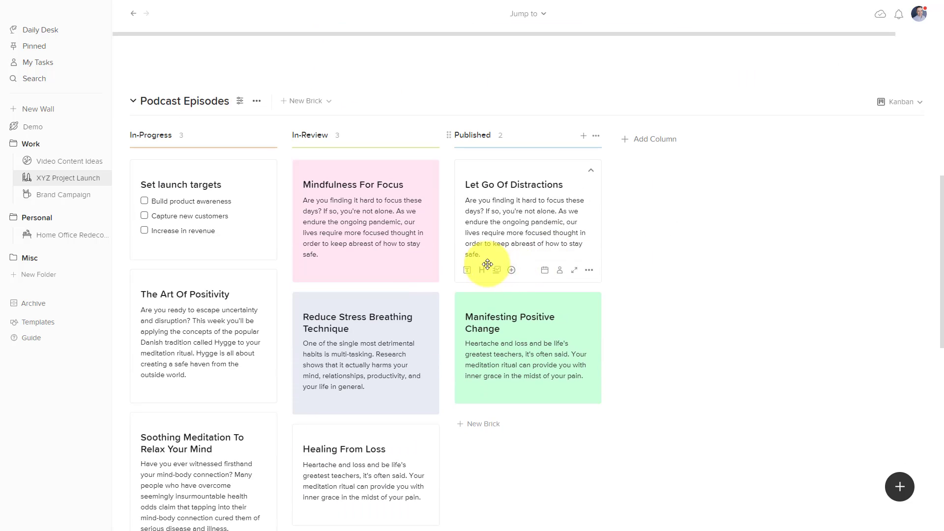
{"action": "scroll", "coordinate": [343, 273], "scroll_direction": "down", "scroll_amount": 3}
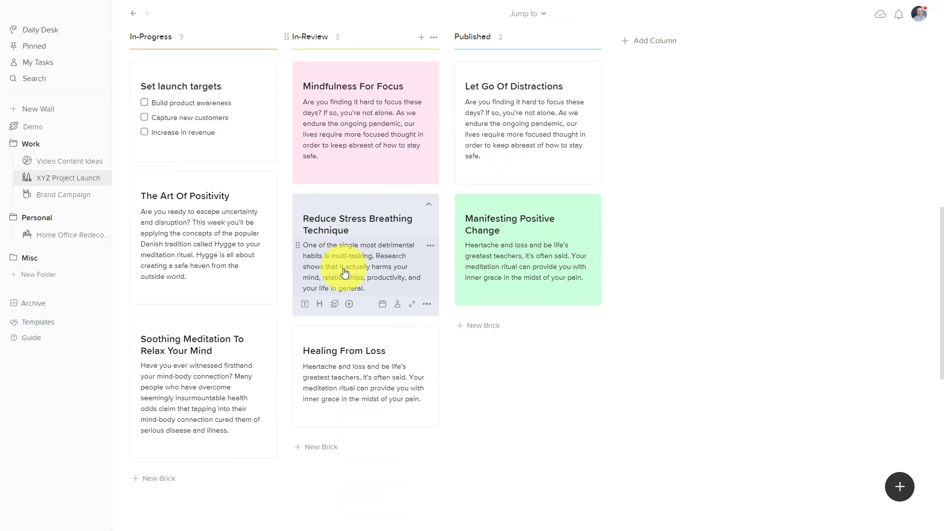
{"action": "scroll", "coordinate": [344, 272], "scroll_direction": "up", "scroll_amount": 3}
{"action": "scroll", "coordinate": [344, 273], "scroll_direction": "up", "scroll_amount": 5}
{"action": "scroll", "coordinate": [344, 273], "scroll_direction": "up", "scroll_amount": 4}
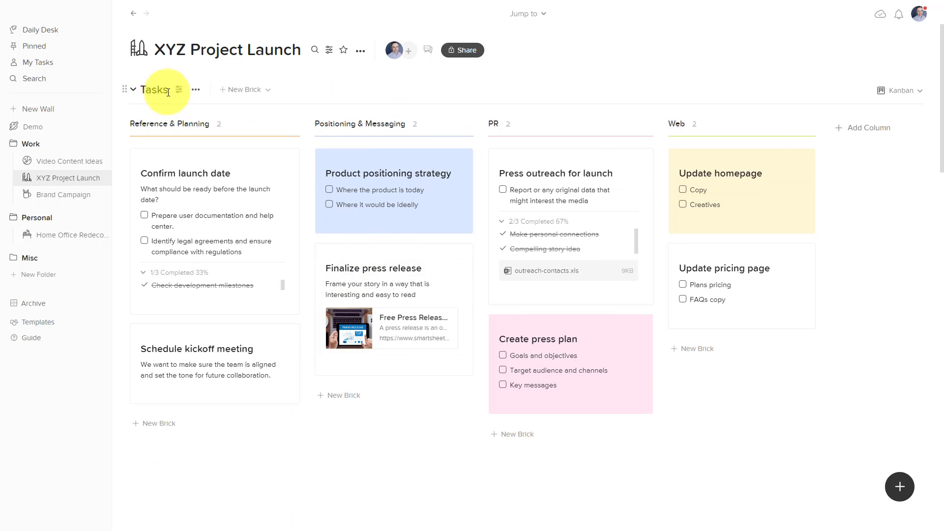
{"action": "scroll", "coordinate": [185, 169], "scroll_direction": "down", "scroll_amount": 5}
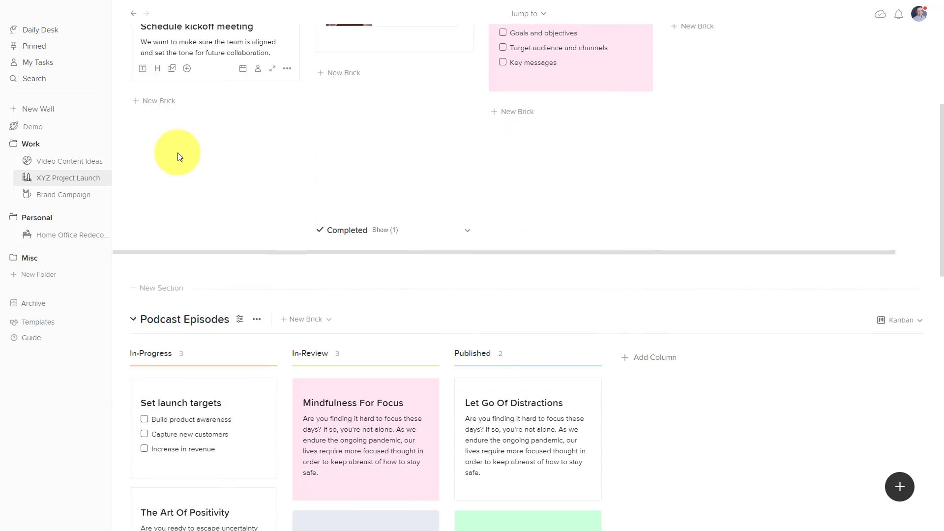
{"action": "scroll", "coordinate": [188, 272], "scroll_direction": "down", "scroll_amount": 1}
{"action": "scroll", "coordinate": [189, 273], "scroll_direction": "down", "scroll_amount": 2}
{"action": "scroll", "coordinate": [204, 271], "scroll_direction": "down", "scroll_amount": 2}
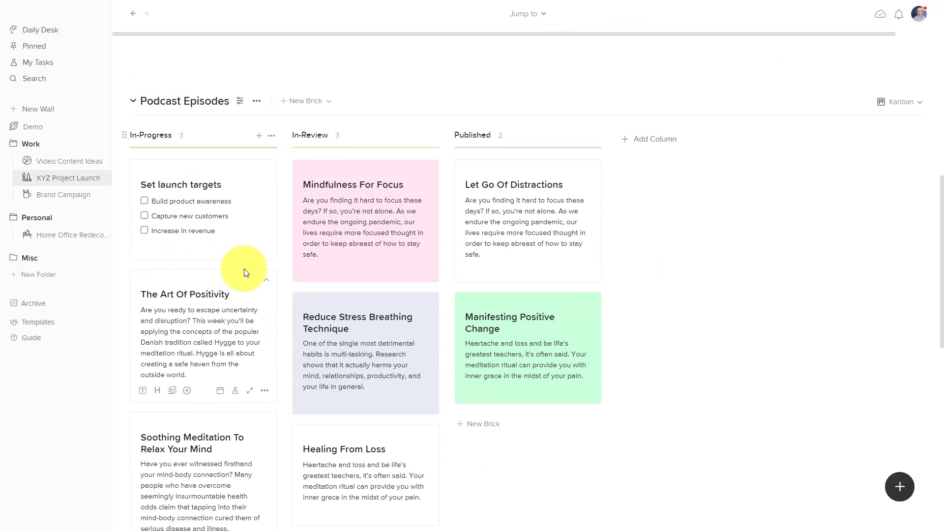
{"action": "scroll", "coordinate": [244, 268], "scroll_direction": "down", "scroll_amount": 1}
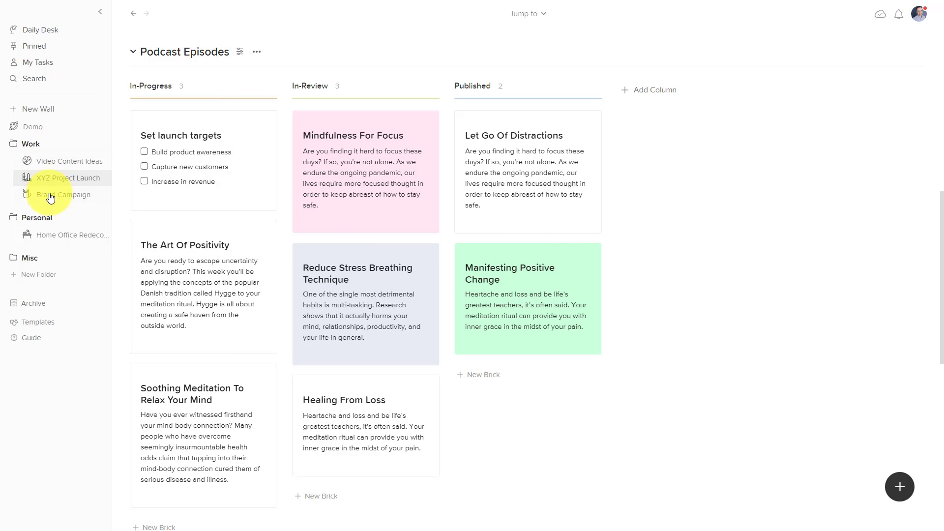
{"action": "mouse_move", "coordinate": [204, 208]}
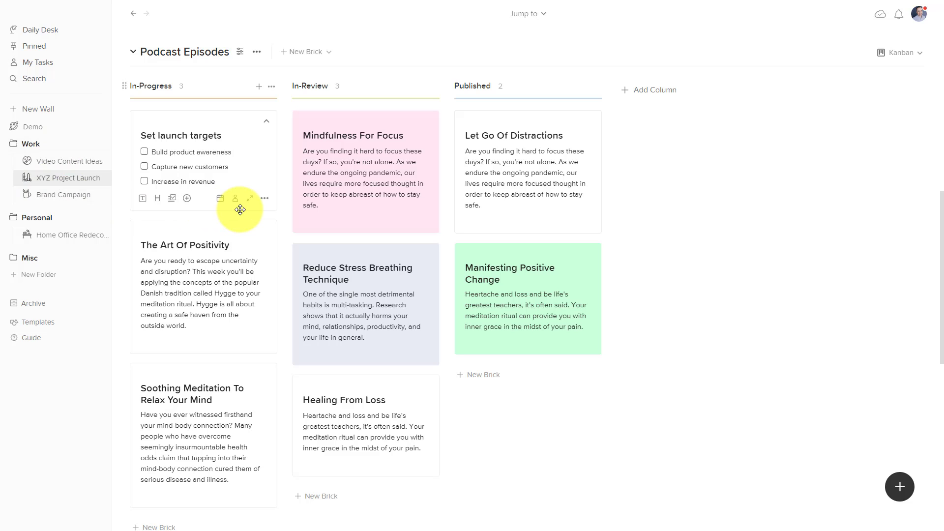
{"action": "scroll", "coordinate": [664, 214], "scroll_direction": "down", "scroll_amount": 3}
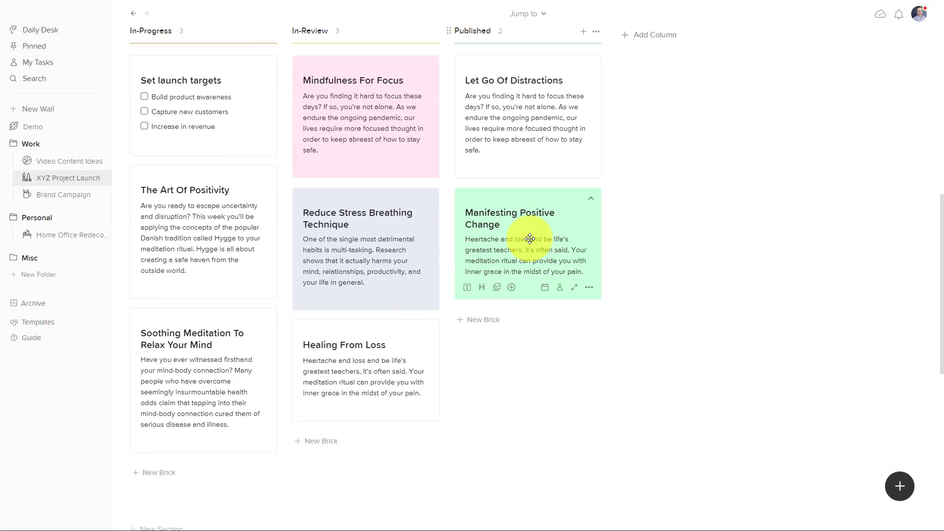
{"action": "scroll", "coordinate": [529, 239], "scroll_direction": "down", "scroll_amount": 3}
{"action": "scroll", "coordinate": [529, 239], "scroll_direction": "down", "scroll_amount": 3}
{"action": "scroll", "coordinate": [529, 239], "scroll_direction": "down", "scroll_amount": 3}
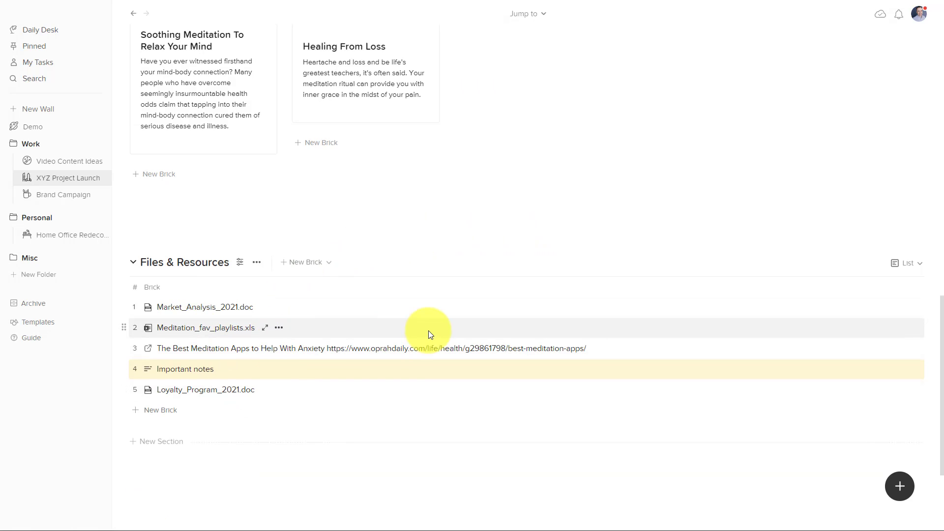
{"action": "scroll", "coordinate": [428, 331], "scroll_direction": "up", "scroll_amount": 5}
{"action": "scroll", "coordinate": [428, 331], "scroll_direction": "up", "scroll_amount": 3}
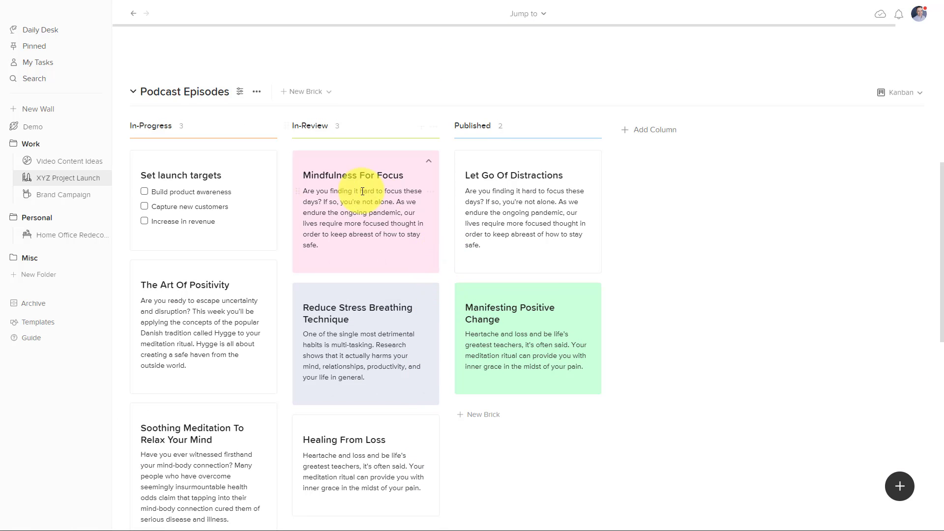
{"action": "mouse_move", "coordinate": [366, 175]}
{"action": "scroll", "coordinate": [379, 177], "scroll_direction": "down", "scroll_amount": 3}
{"action": "scroll", "coordinate": [379, 177], "scroll_direction": "down", "scroll_amount": 3}
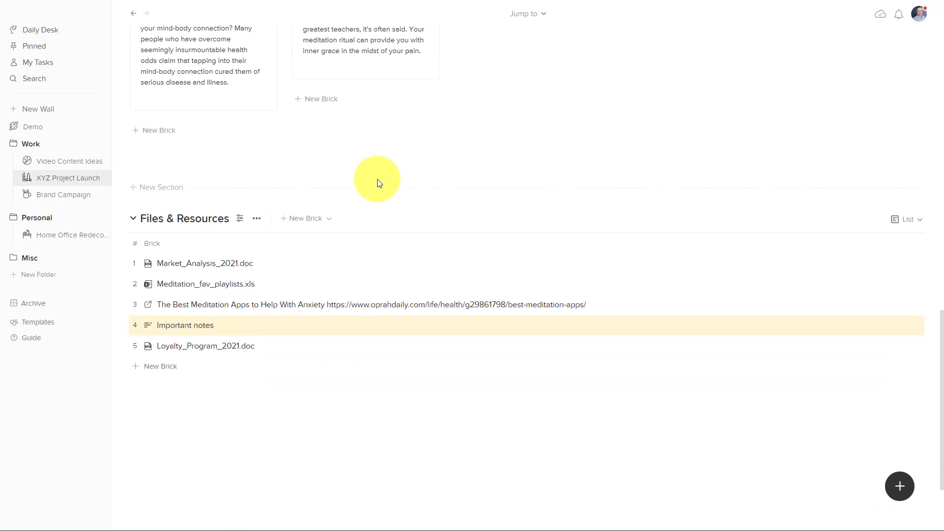
{"action": "scroll", "coordinate": [379, 178], "scroll_direction": "down", "scroll_amount": 2}
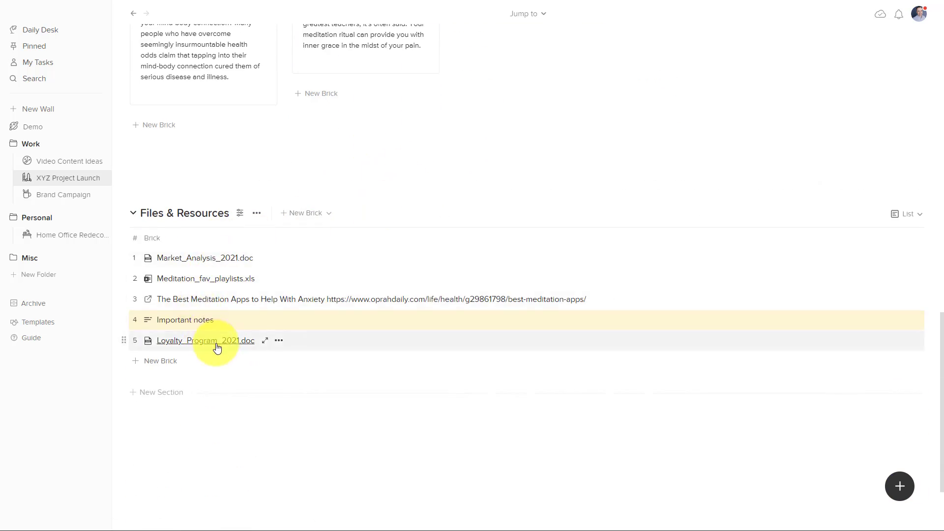
{"action": "mouse_move", "coordinate": [385, 258]}
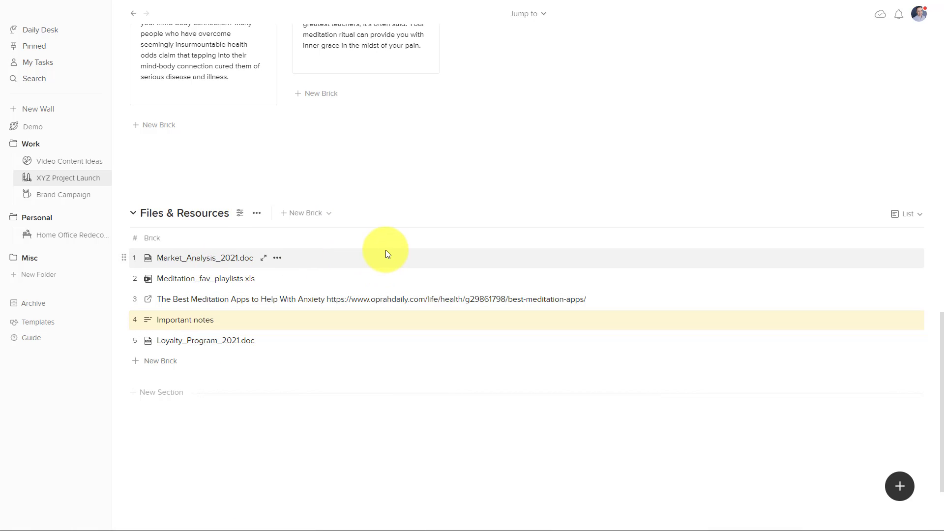
{"action": "scroll", "coordinate": [386, 249], "scroll_direction": "up", "scroll_amount": 5}
{"action": "scroll", "coordinate": [443, 166], "scroll_direction": "up", "scroll_amount": 3}
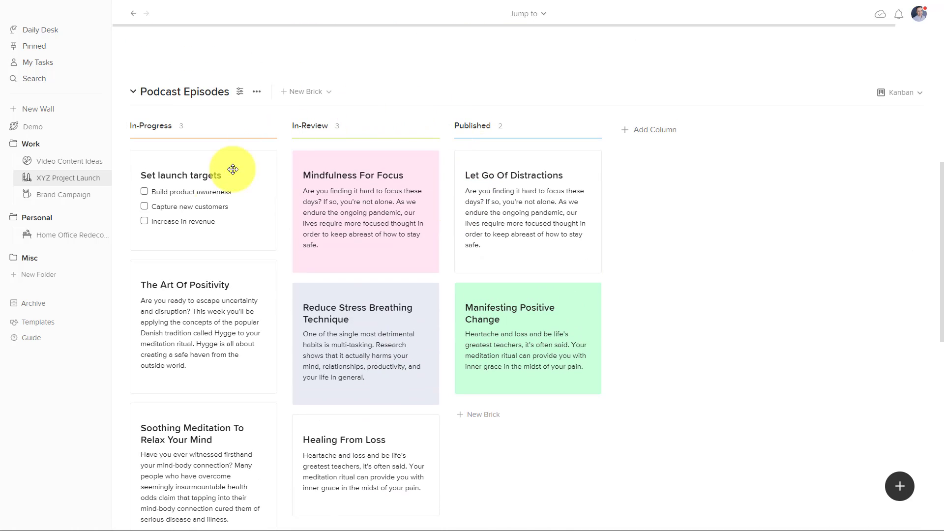
{"action": "scroll", "coordinate": [377, 274], "scroll_direction": "down", "scroll_amount": 5}
{"action": "scroll", "coordinate": [377, 274], "scroll_direction": "down", "scroll_amount": 4}
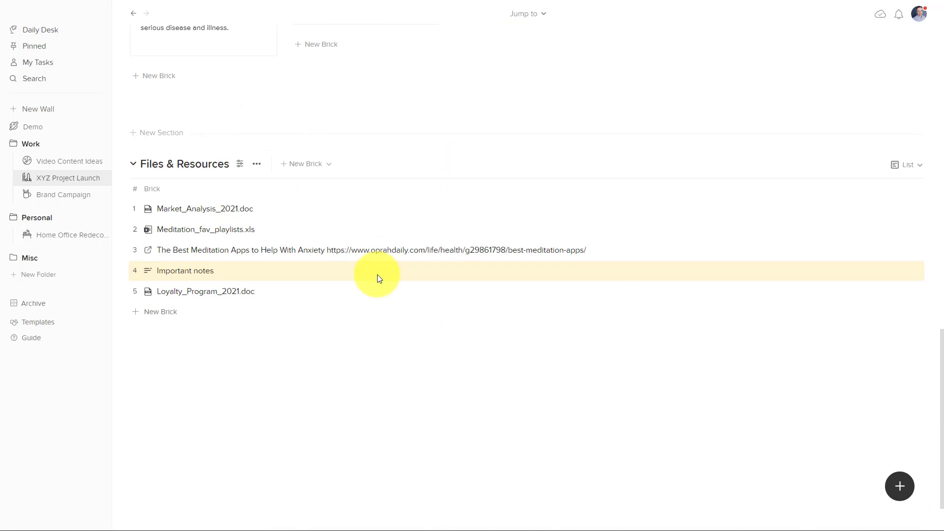
- Switch Files & Resources from List to Table layout showing Title, Notes, Due date and Status
{"action": "left_click", "coordinate": [907, 165]}
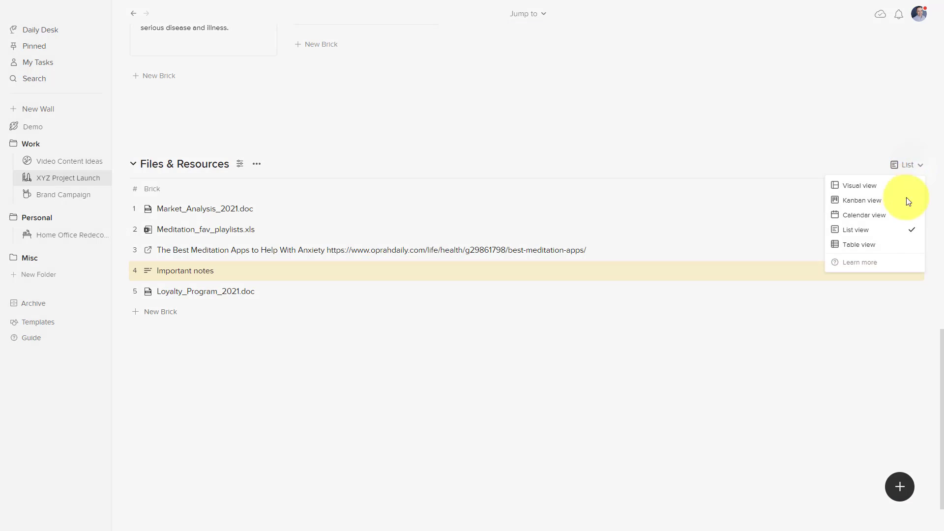
{"action": "left_click", "coordinate": [858, 243]}
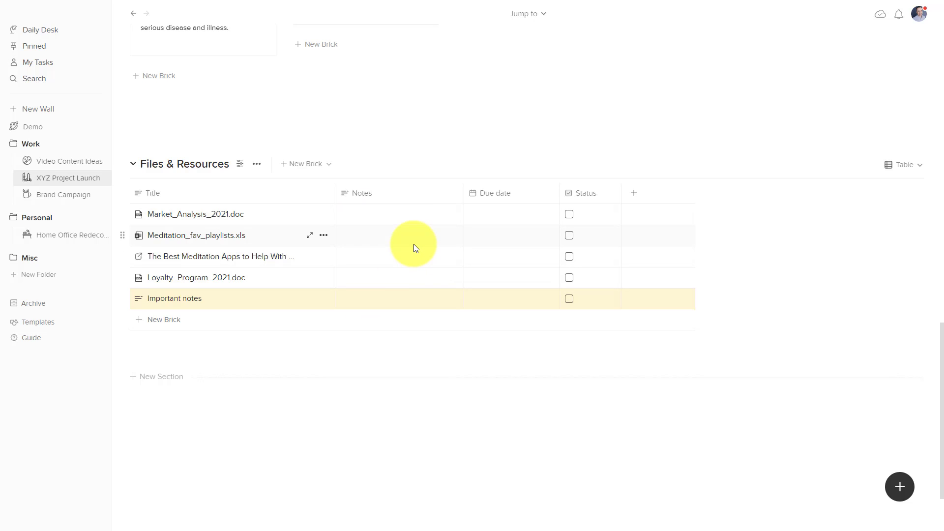
{"action": "scroll", "coordinate": [414, 244], "scroll_direction": "up", "scroll_amount": 5}
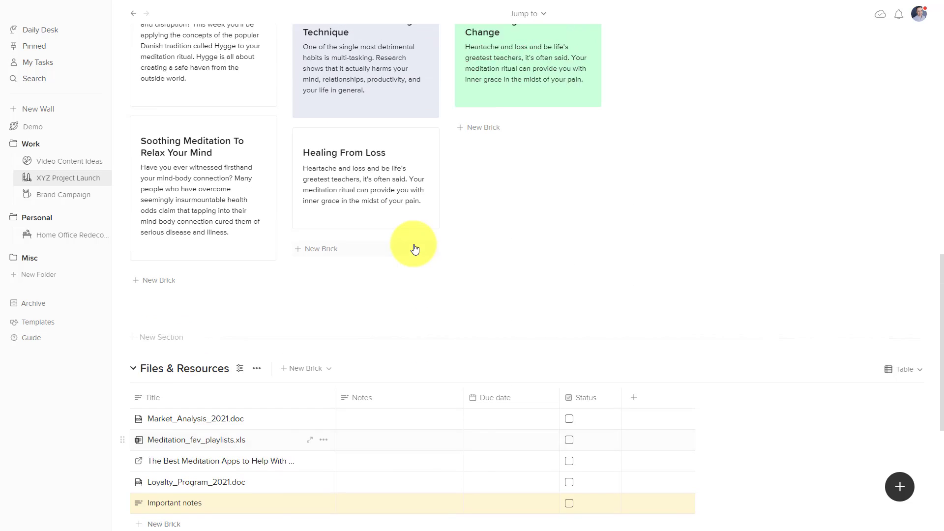
{"action": "scroll", "coordinate": [413, 245], "scroll_direction": "up", "scroll_amount": 3}
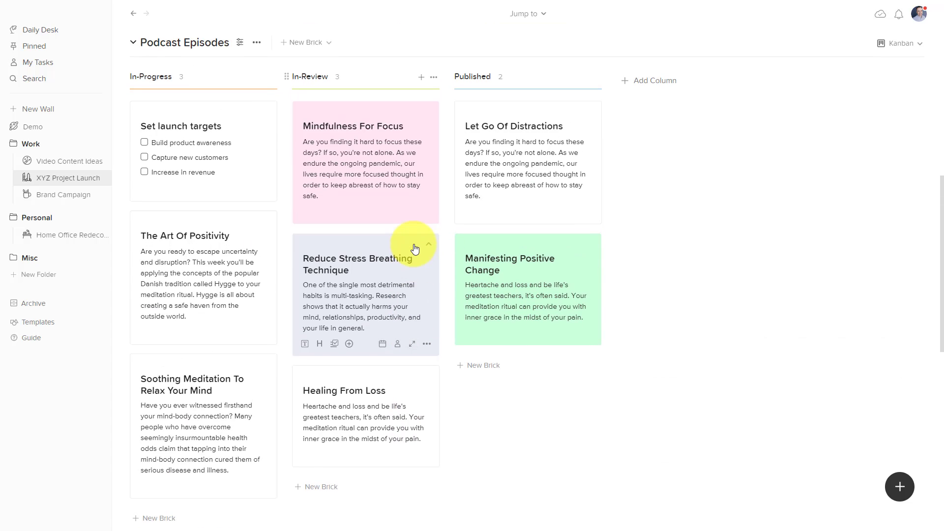
{"action": "scroll", "coordinate": [594, 299], "scroll_direction": "up", "scroll_amount": 5}
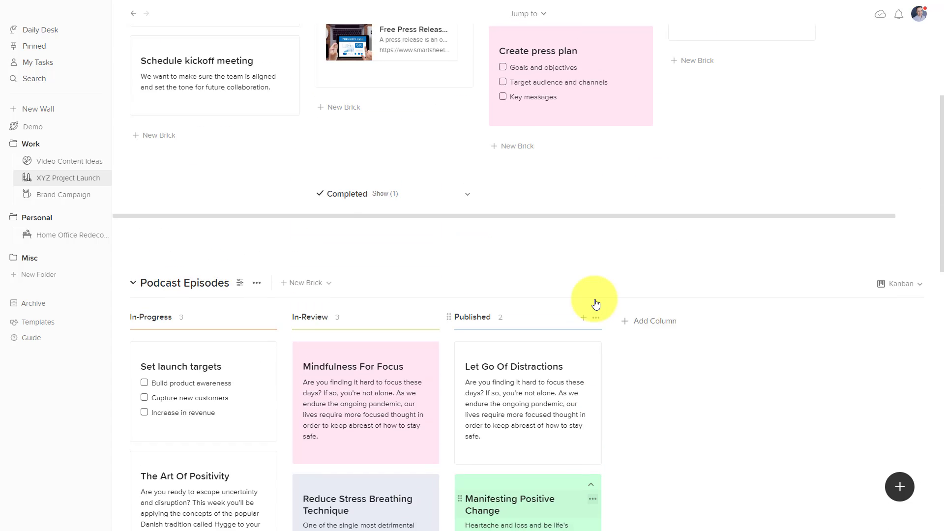
{"action": "scroll", "coordinate": [594, 298], "scroll_direction": "up", "scroll_amount": 5}
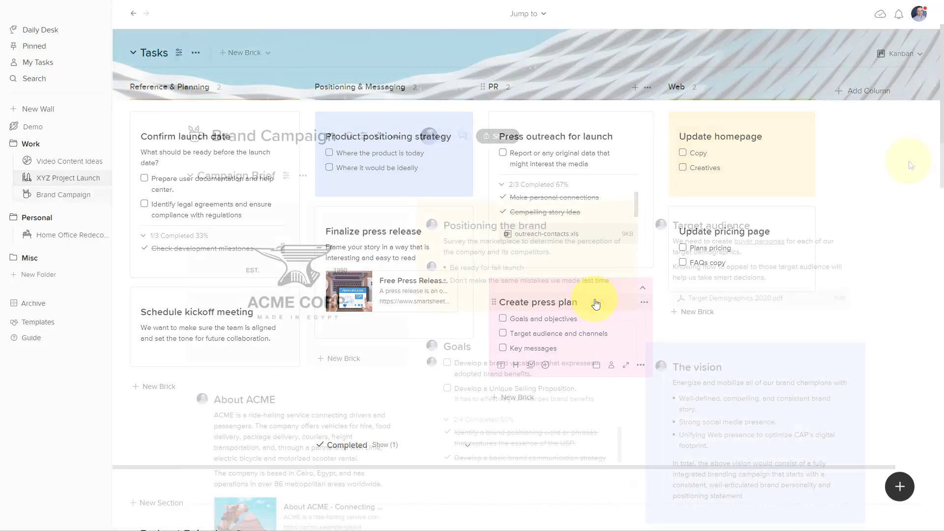
{"action": "scroll", "coordinate": [908, 161], "scroll_direction": "down", "scroll_amount": 3}
{"action": "scroll", "coordinate": [908, 161], "scroll_direction": "down", "scroll_amount": 3}
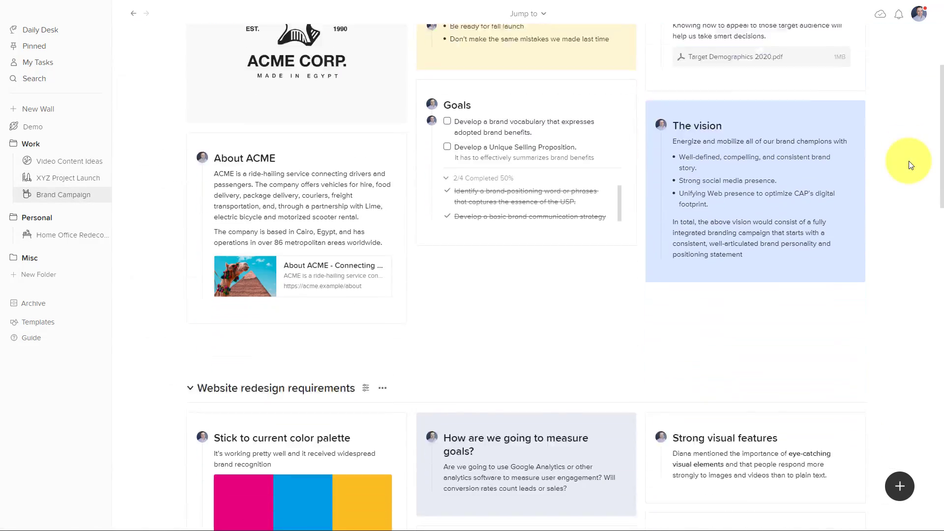
{"action": "scroll", "coordinate": [908, 161], "scroll_direction": "down", "scroll_amount": 5}
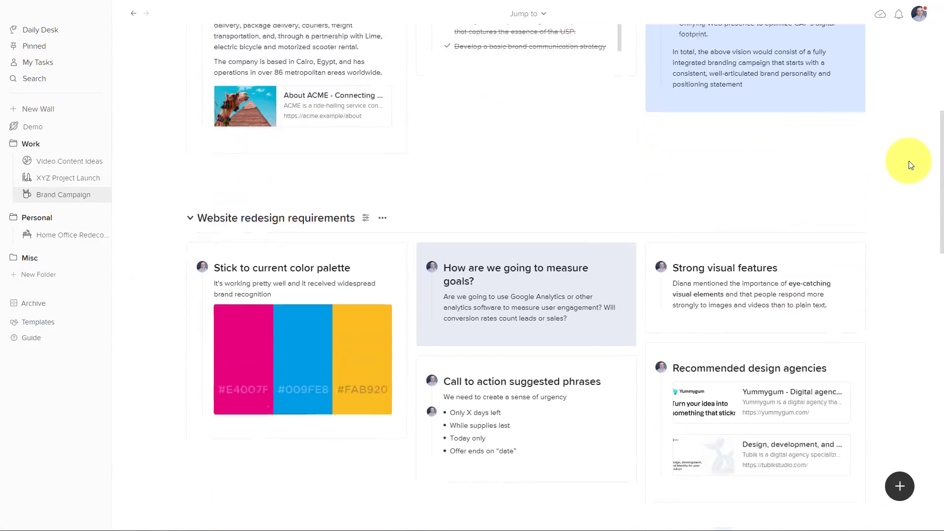
{"action": "scroll", "coordinate": [909, 161], "scroll_direction": "down", "scroll_amount": 2}
{"action": "scroll", "coordinate": [909, 161], "scroll_direction": "down", "scroll_amount": 4}
{"action": "scroll", "coordinate": [908, 161], "scroll_direction": "down", "scroll_amount": 3}
{"action": "scroll", "coordinate": [909, 161], "scroll_direction": "down", "scroll_amount": 4}
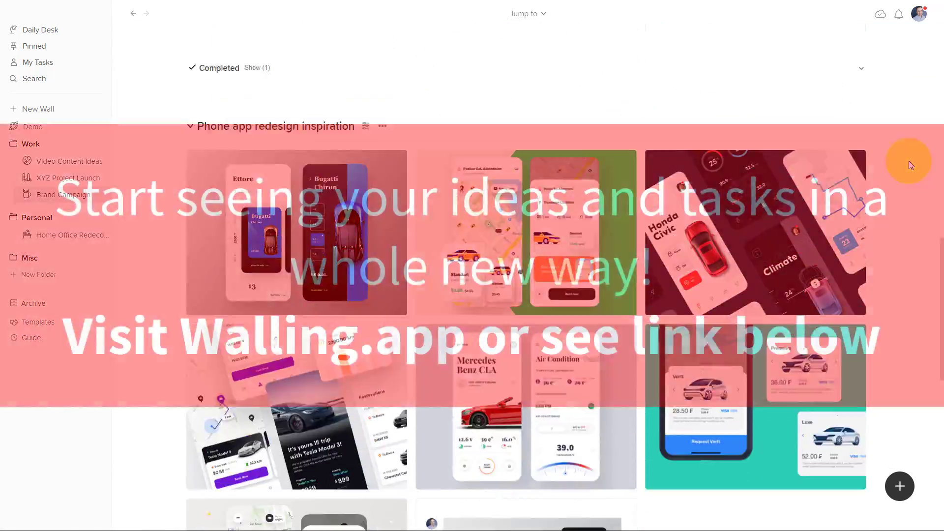
{"action": "scroll", "coordinate": [908, 162], "scroll_direction": "down", "scroll_amount": 4}
{"action": "scroll", "coordinate": [908, 161], "scroll_direction": "down", "scroll_amount": 4}
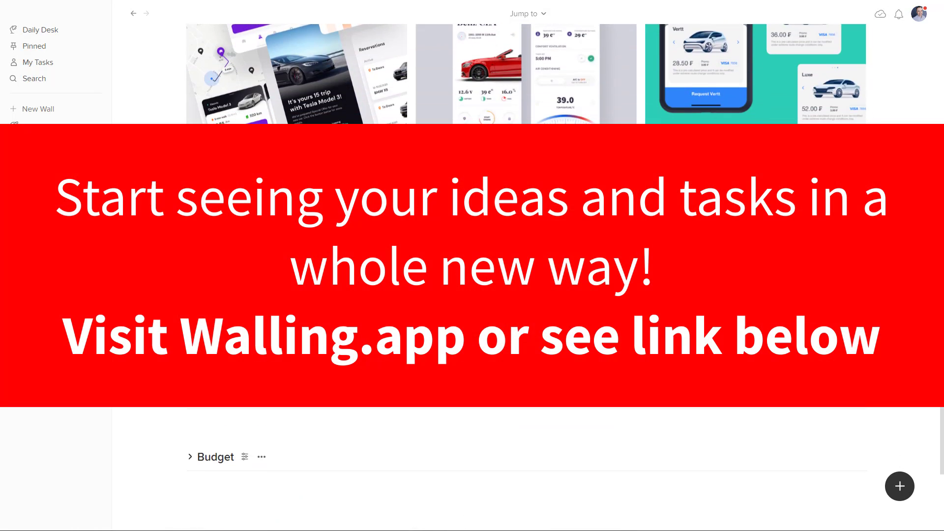
{"action": "scroll", "coordinate": [472, 442], "scroll_direction": "up", "scroll_amount": 4}
{"action": "scroll", "coordinate": [473, 442], "scroll_direction": "up", "scroll_amount": 4}
{"action": "scroll", "coordinate": [472, 442], "scroll_direction": "up", "scroll_amount": 4}
{"action": "scroll", "coordinate": [472, 442], "scroll_direction": "up", "scroll_amount": 3}
{"action": "scroll", "coordinate": [472, 443], "scroll_direction": "up", "scroll_amount": 4}
{"action": "scroll", "coordinate": [472, 442], "scroll_direction": "up", "scroll_amount": 4}
{"action": "scroll", "coordinate": [472, 442], "scroll_direction": "up", "scroll_amount": 3}
{"action": "scroll", "coordinate": [472, 443], "scroll_direction": "up", "scroll_amount": 4}
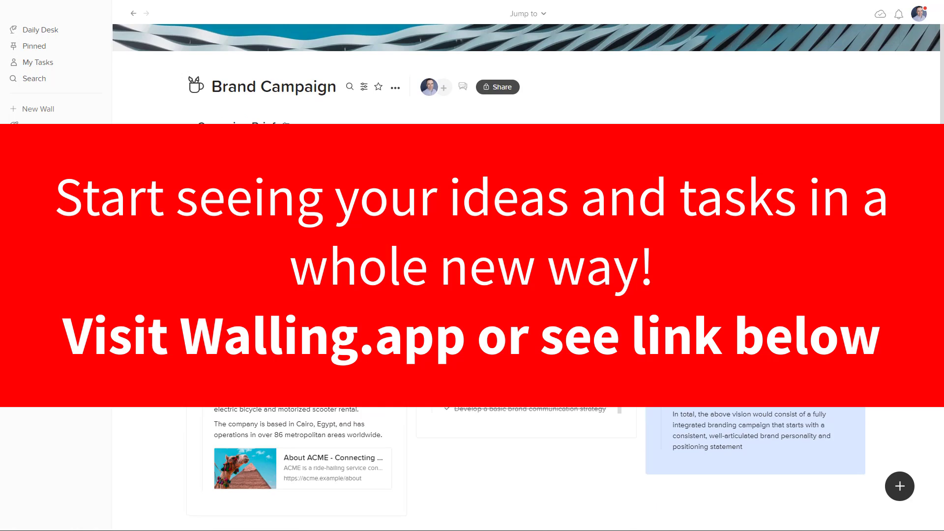
{"action": "scroll", "coordinate": [472, 443], "scroll_direction": "up", "scroll_amount": 2}
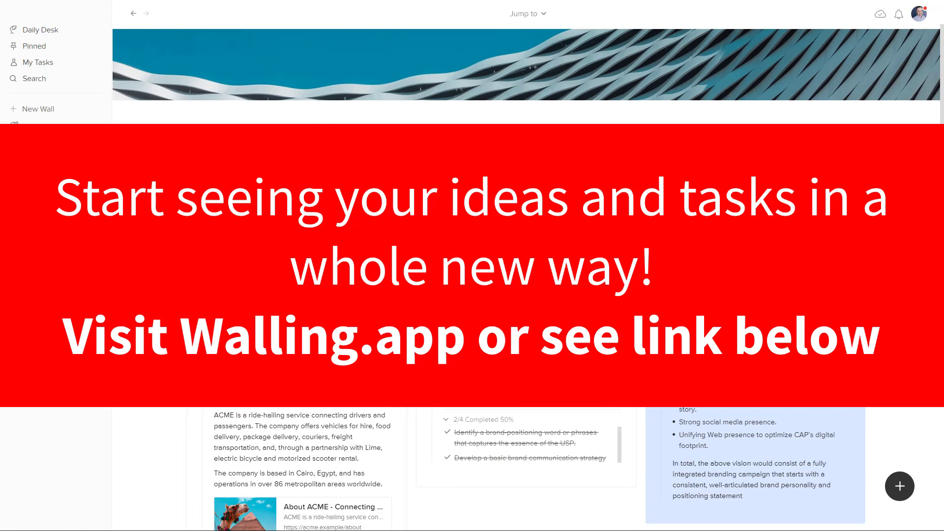